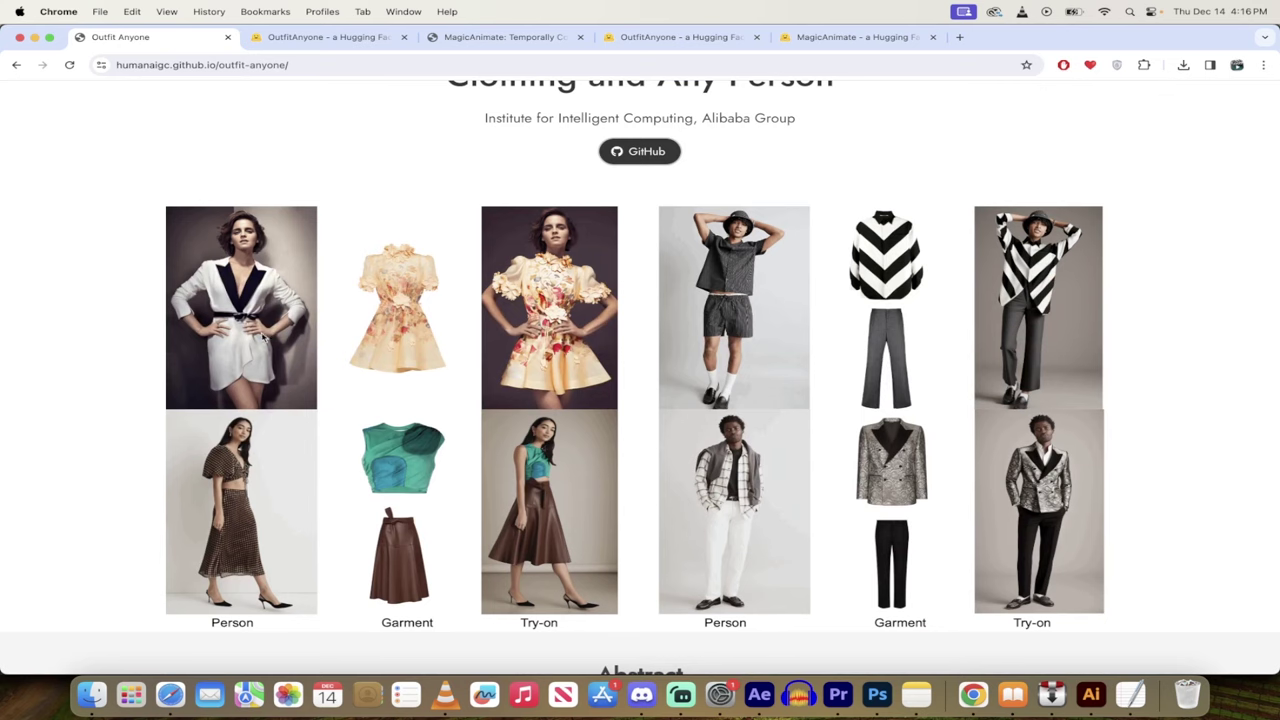
Browse the OutfitAnyone Space, then move the empty OutfitAnyone demo tab into the second slot.
left_click(327, 38)
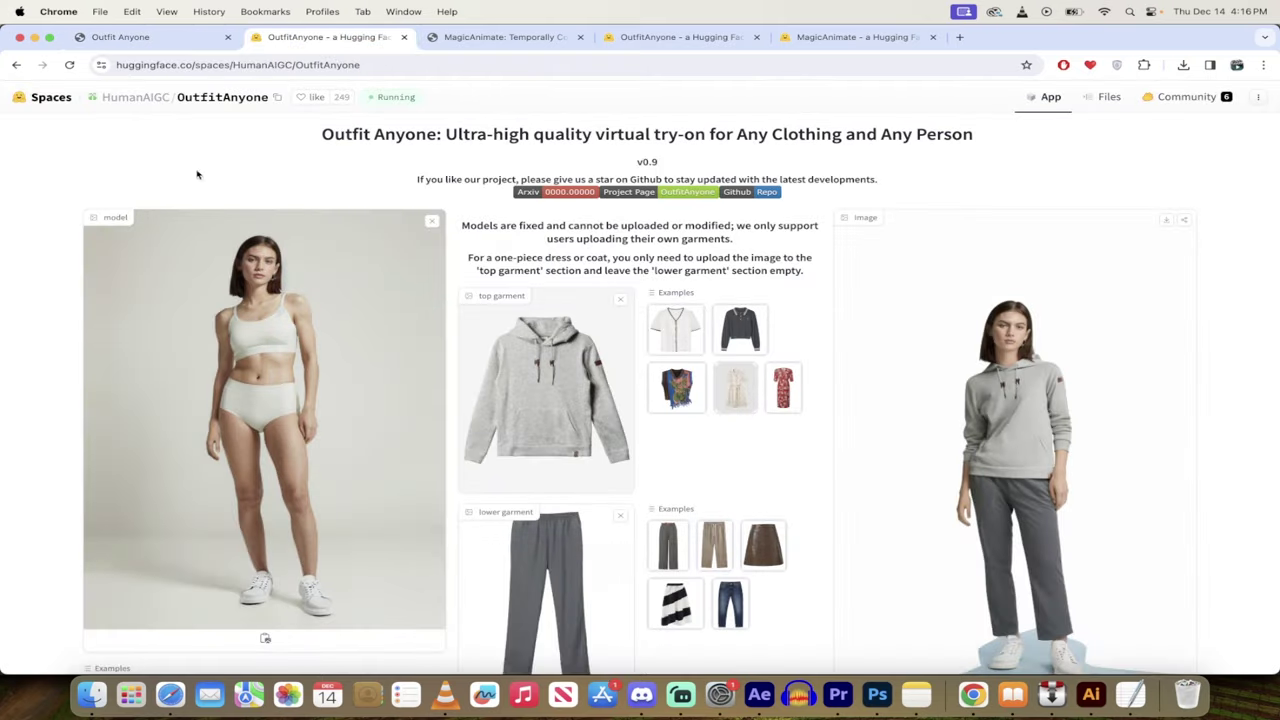
scroll(54, 360, "down", 1)
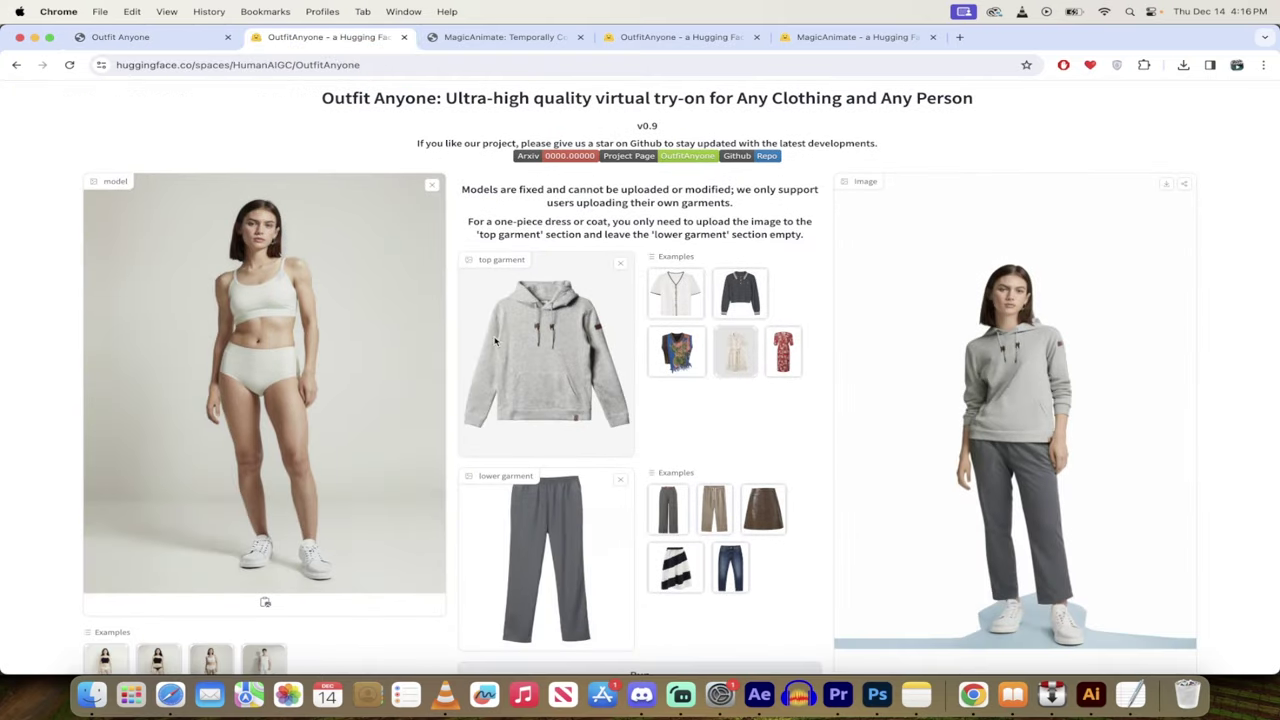
scroll(494, 340, "down", 1)
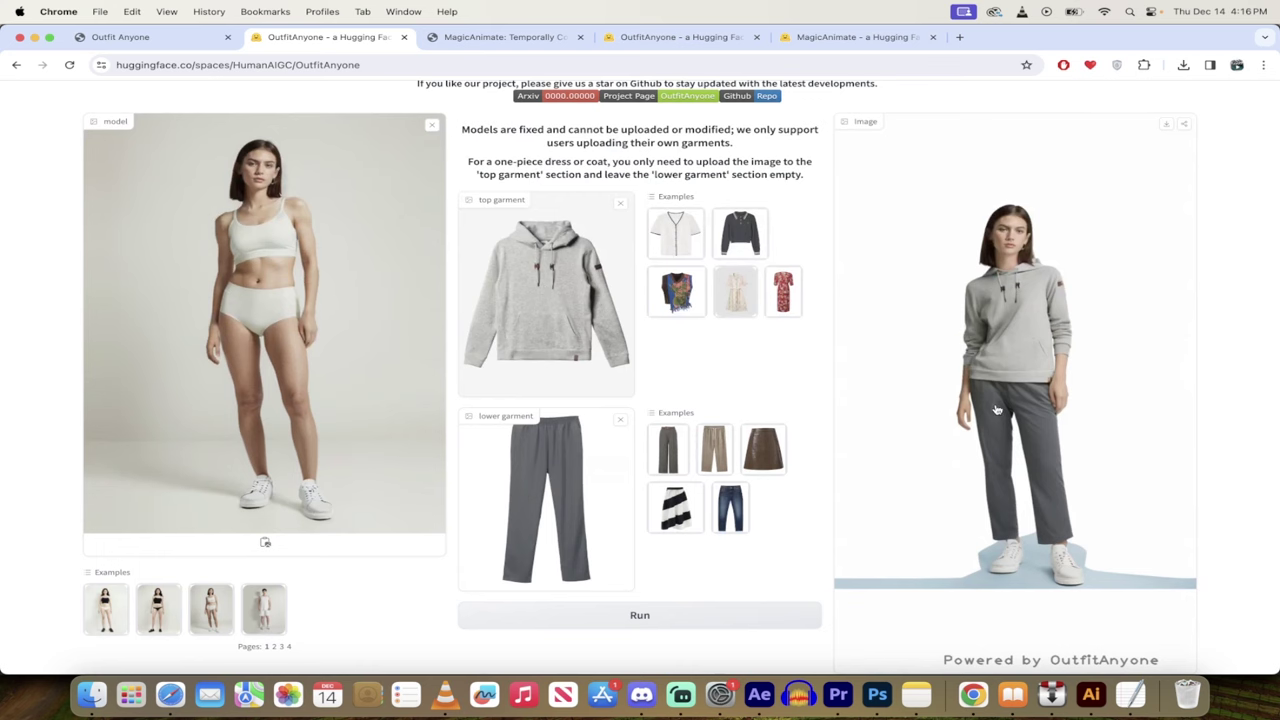
scroll(996, 409, "down", 2)
scroll(1020, 380, "up", 2)
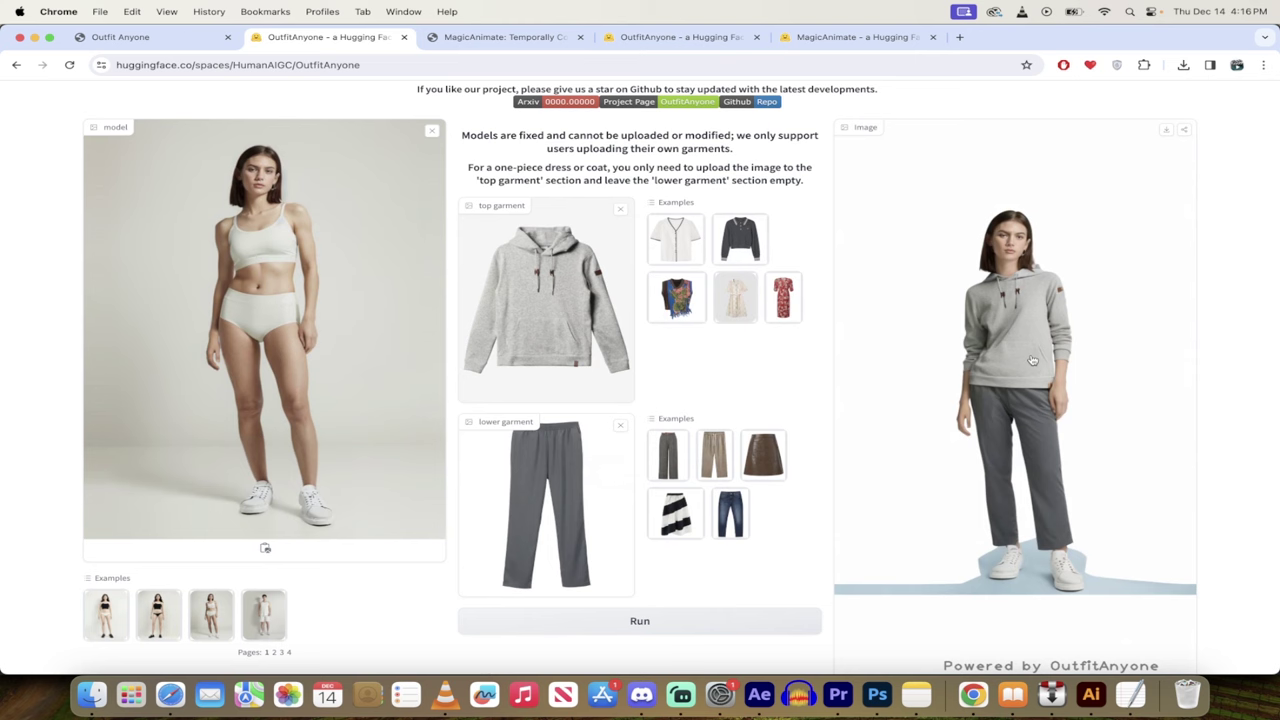
scroll(368, 340, "up", 2)
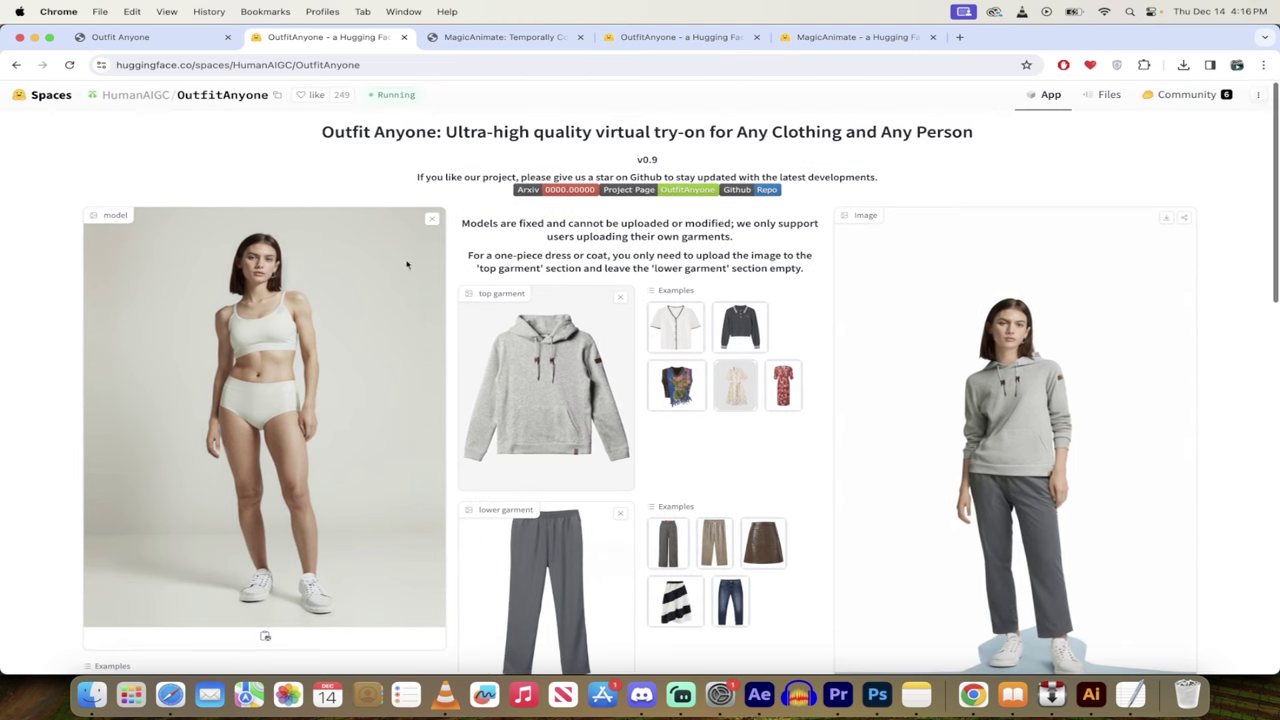
left_click(505, 37)
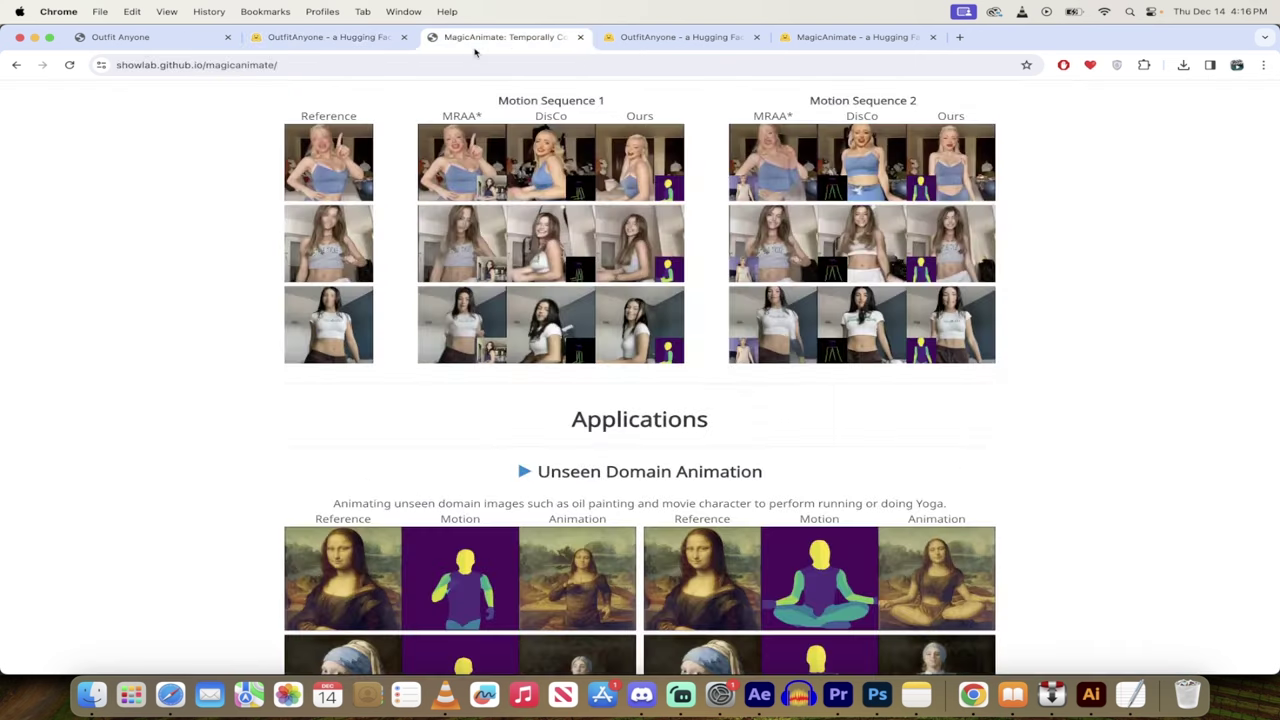
left_click_drag(680, 37, 330, 37)
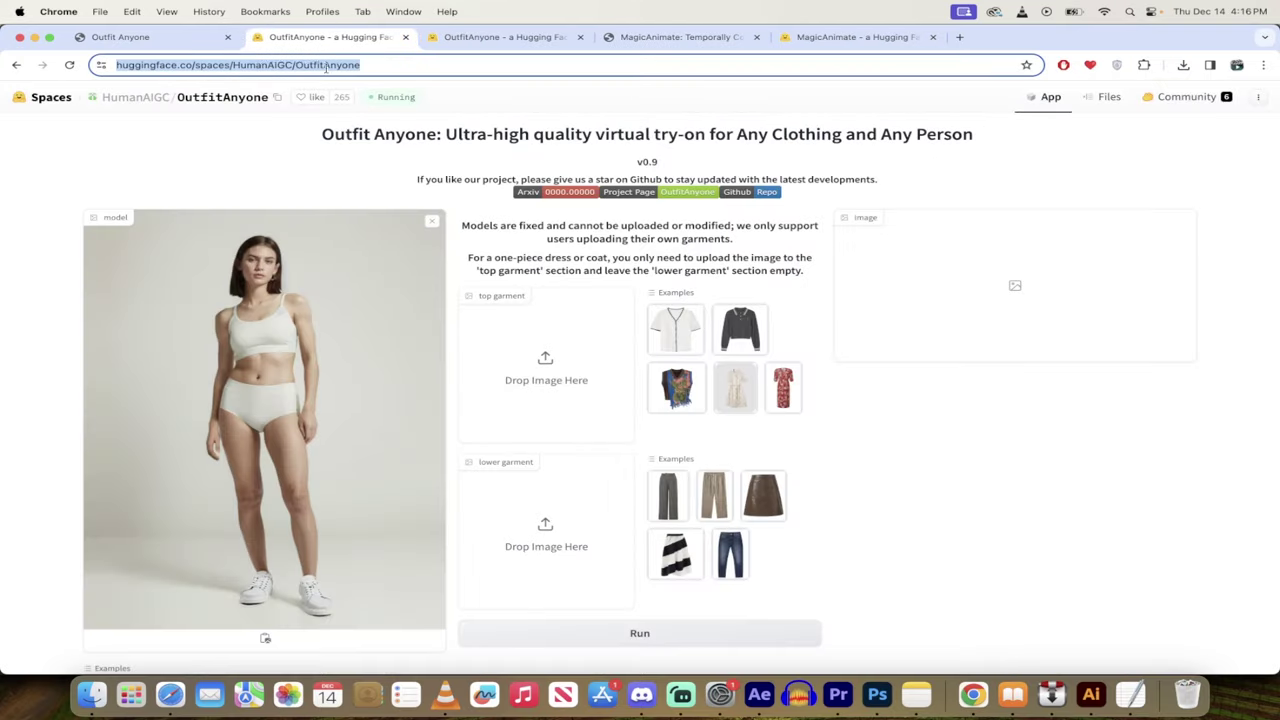
Clear the default model image and load the second example model, a woman in a black crop top.
scroll(186, 357, "down", 1)
scroll(150, 300, "up", 1)
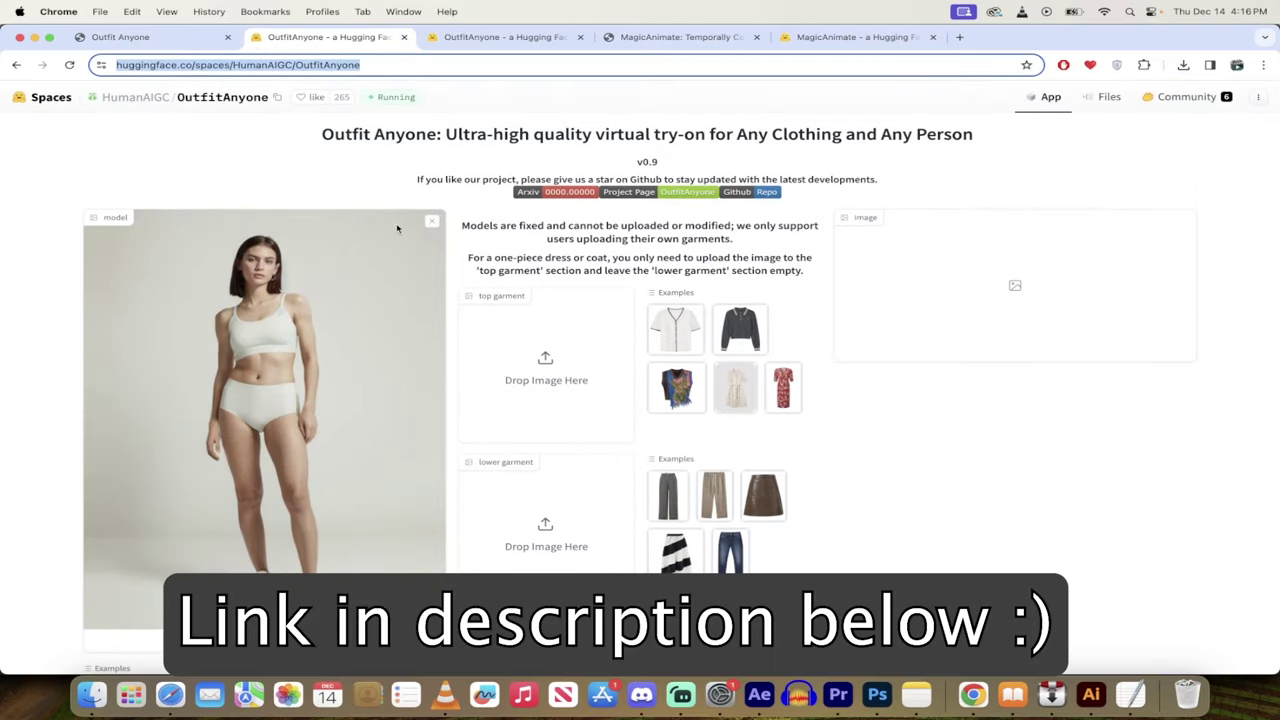
left_click(434, 223)
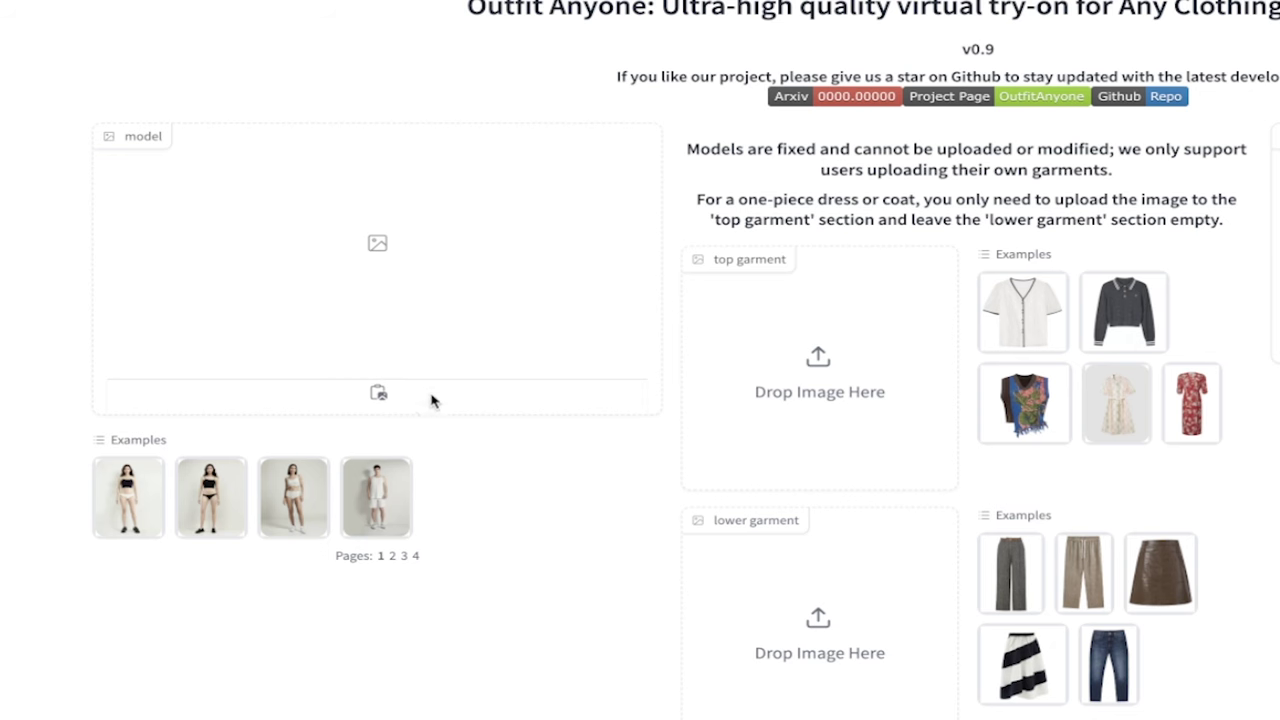
left_click(204, 492)
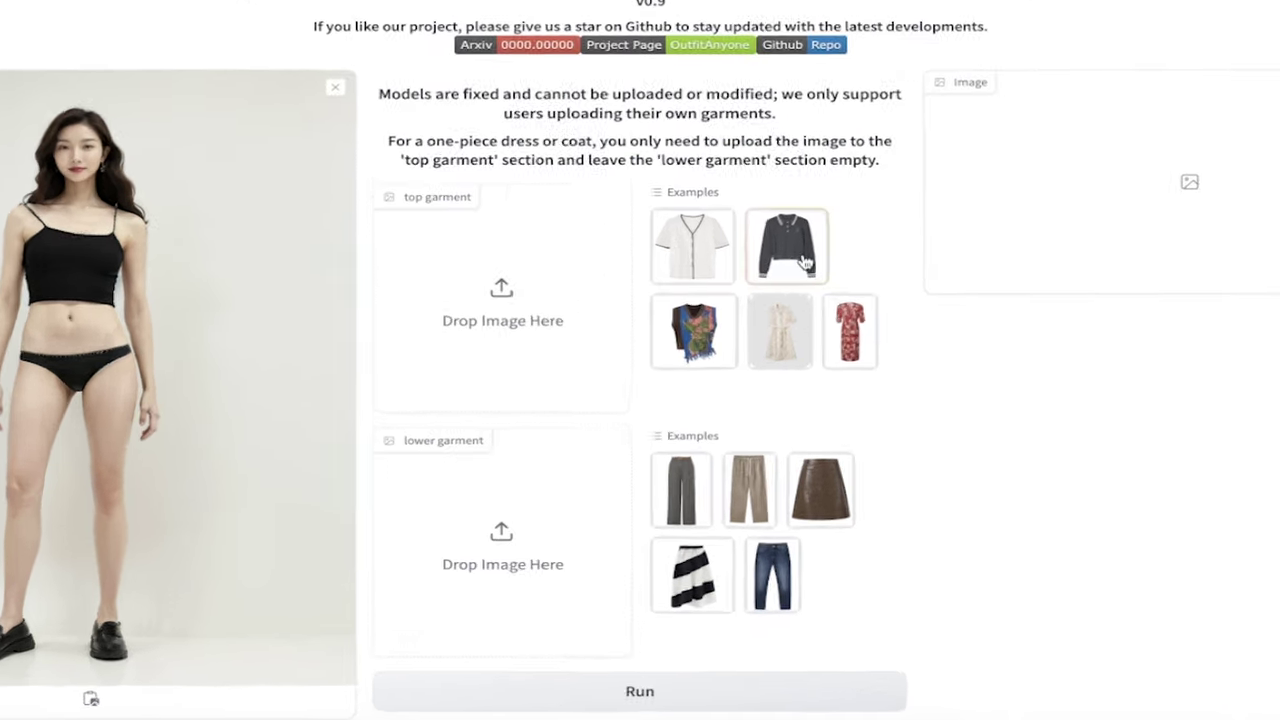
scroll(822, 360, "down", 2)
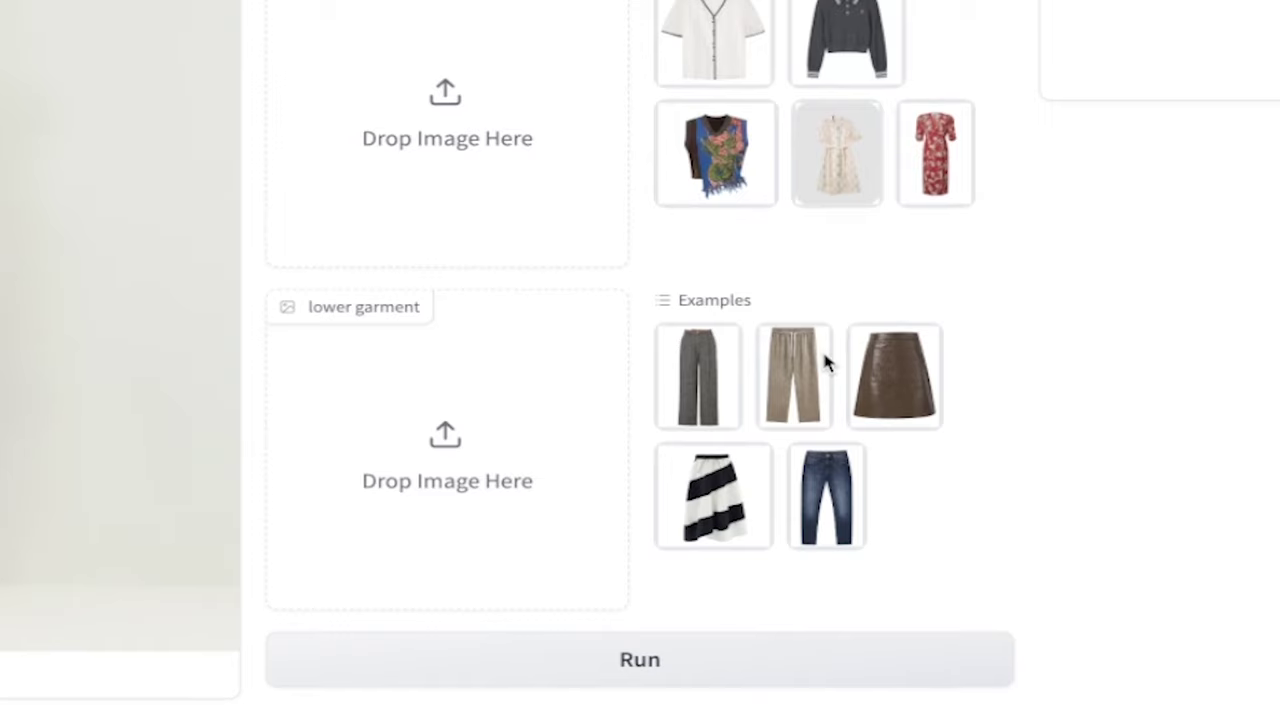
scroll(550, 286, "up", 2)
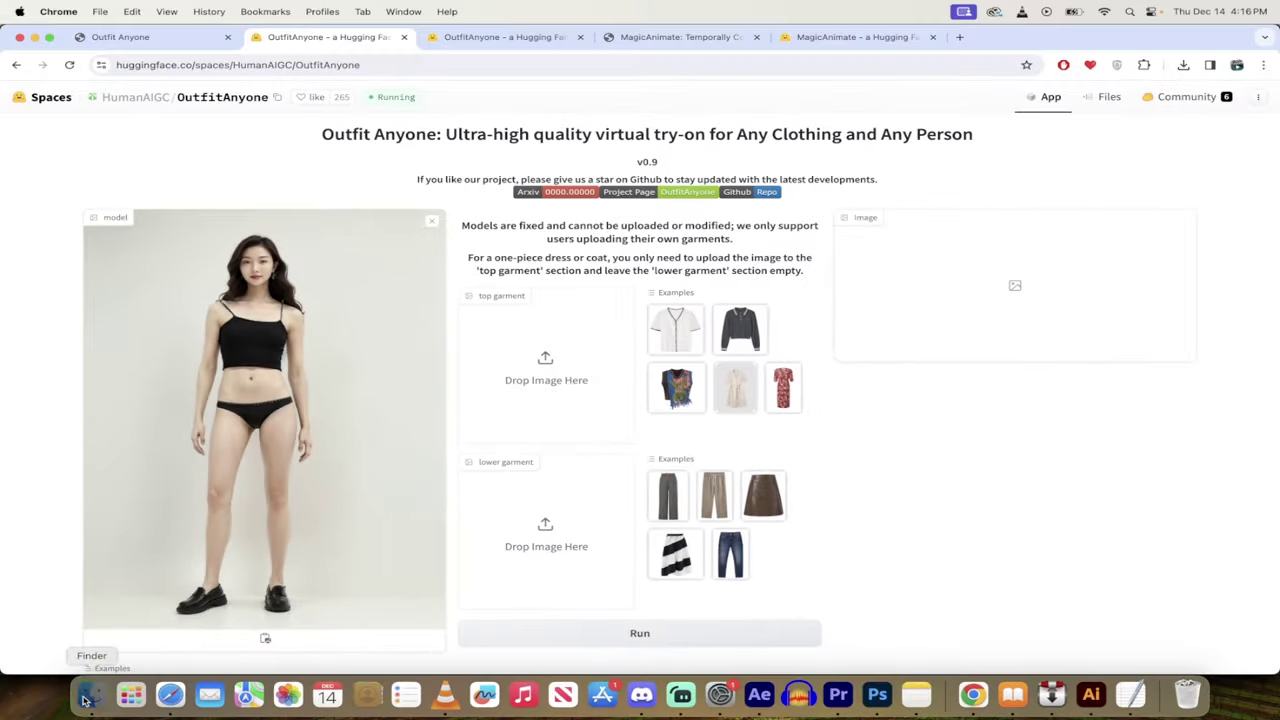
Drag the grey hoodie image from Finder's Desktop into the top garment slot.
left_click(565, 397)
left_click(237, 165)
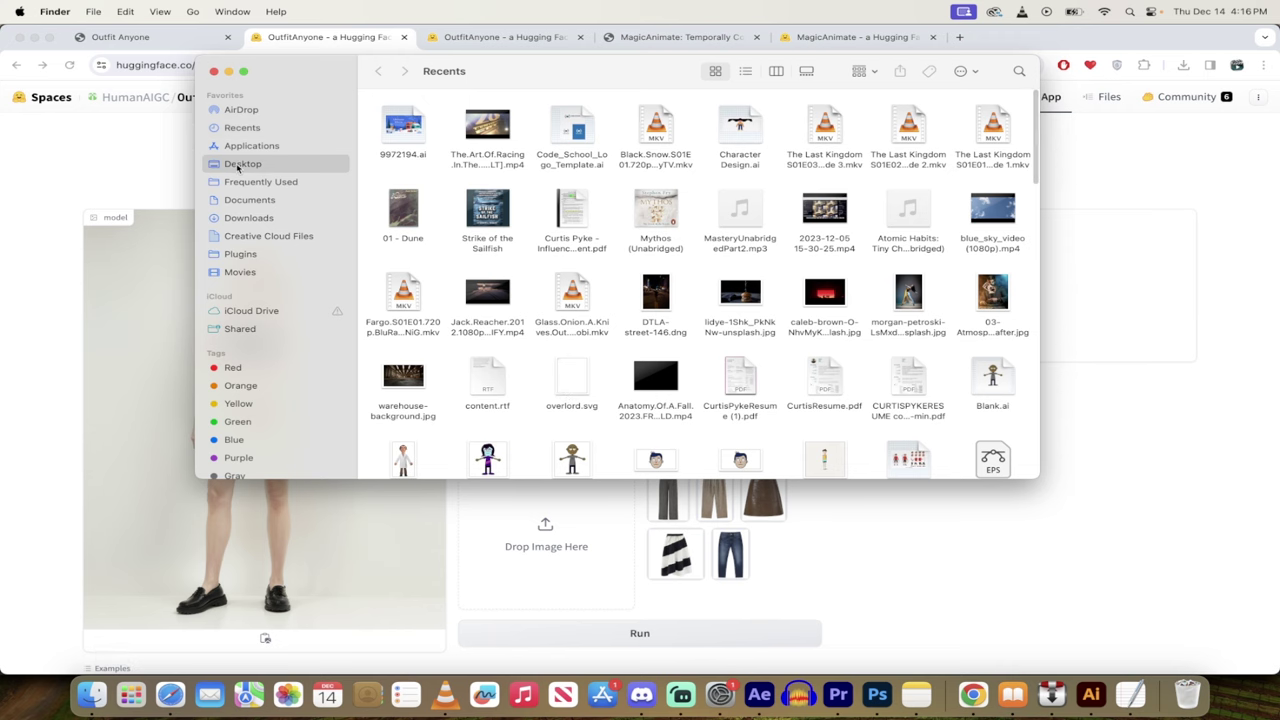
left_click_drag(326, 81, 860, 134)
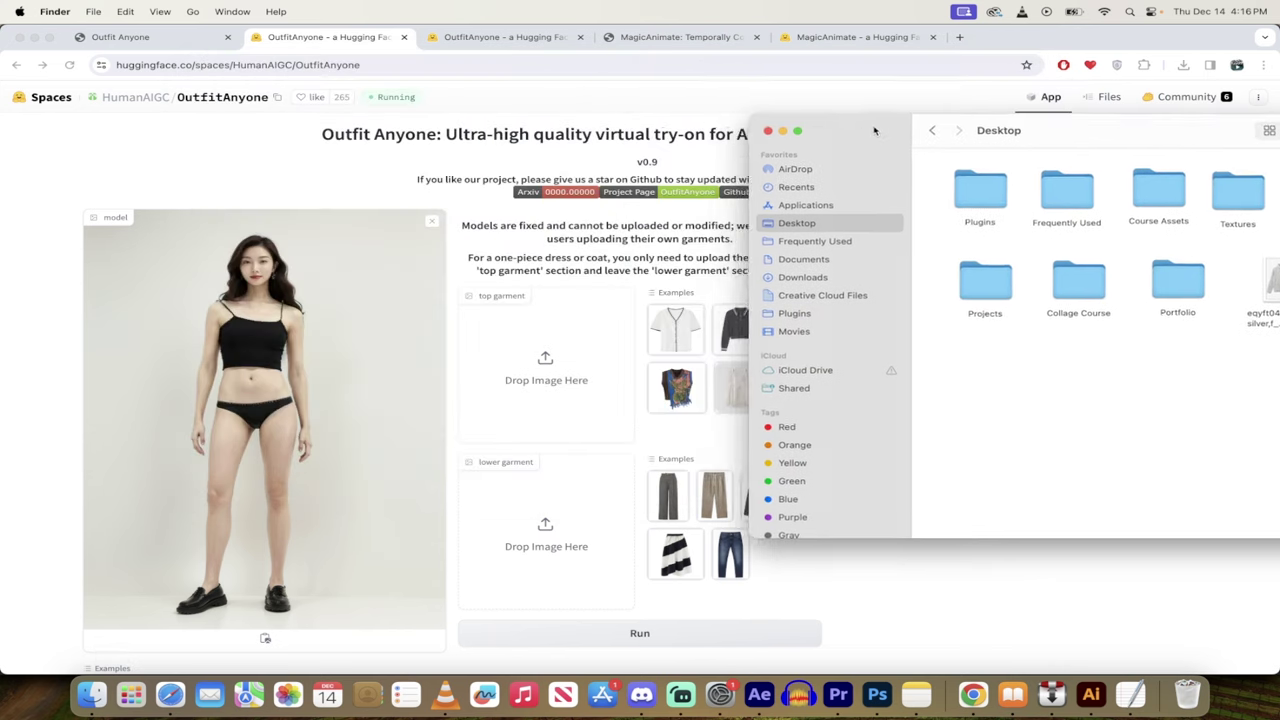
left_click_drag(1268, 282, 548, 376)
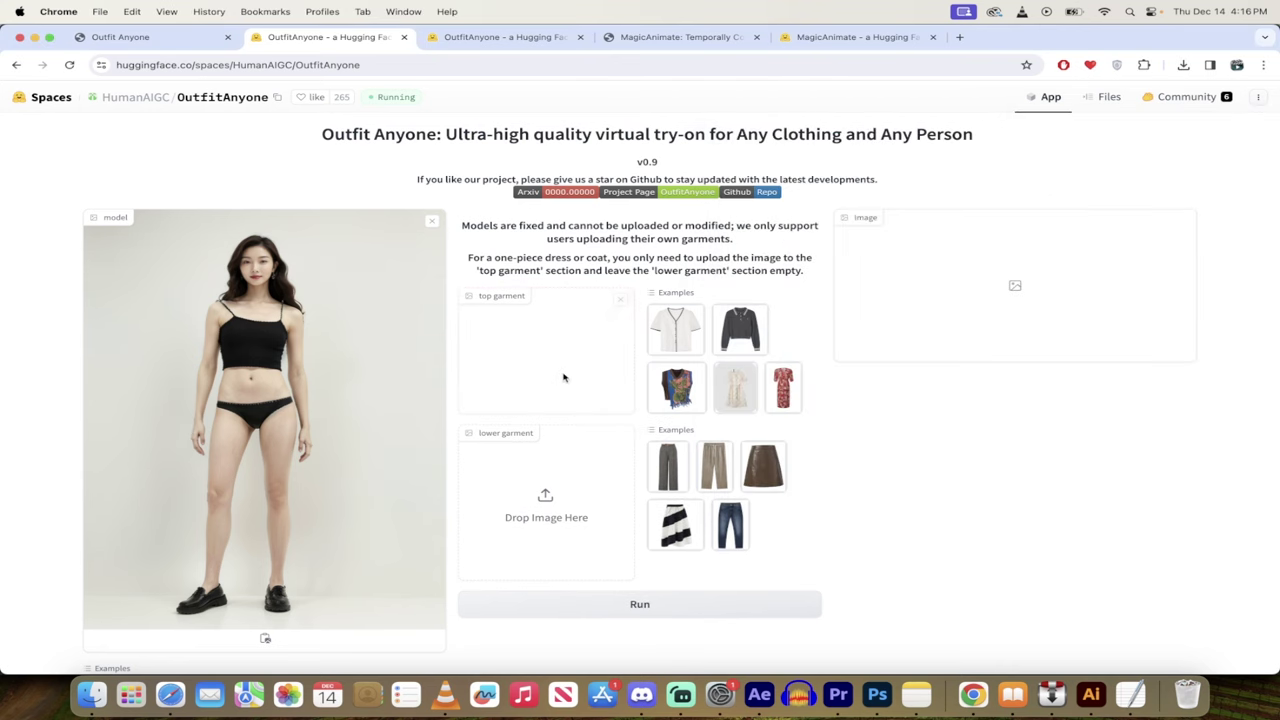
Drag the grey trousers image from Finder into the lower garment slot.
left_click(91, 703)
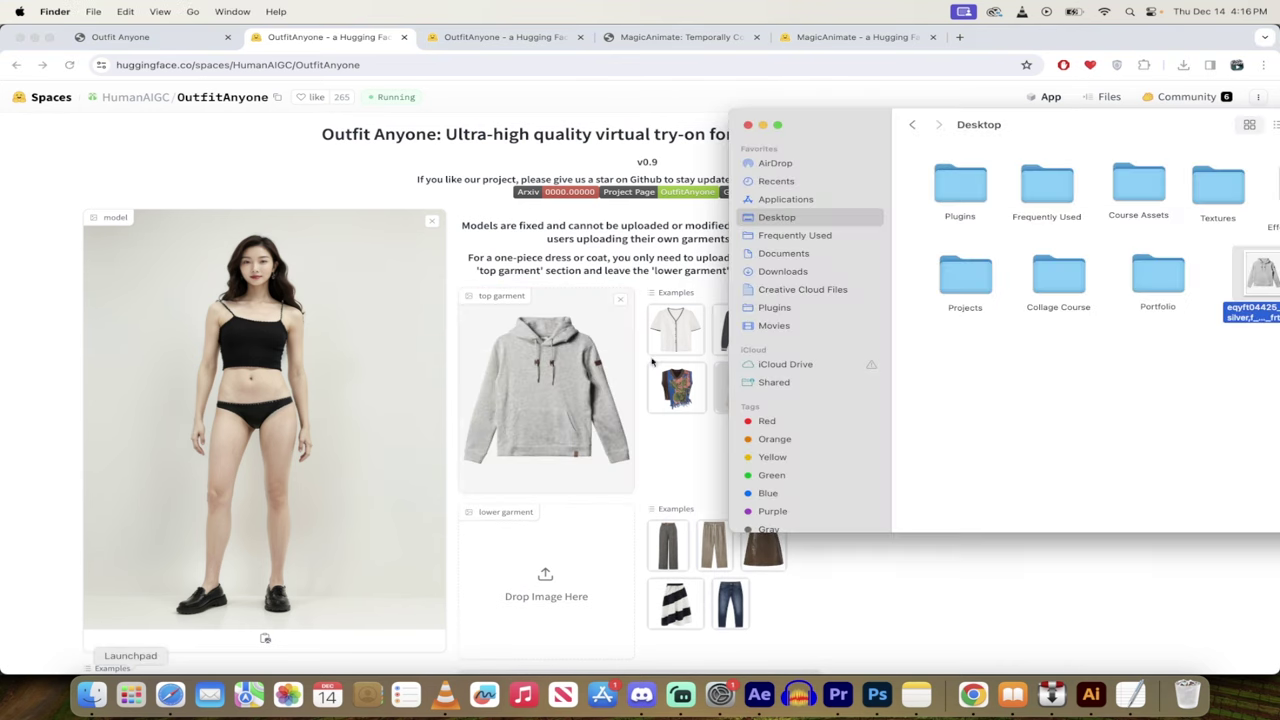
left_click_drag(833, 132, 638, 117)
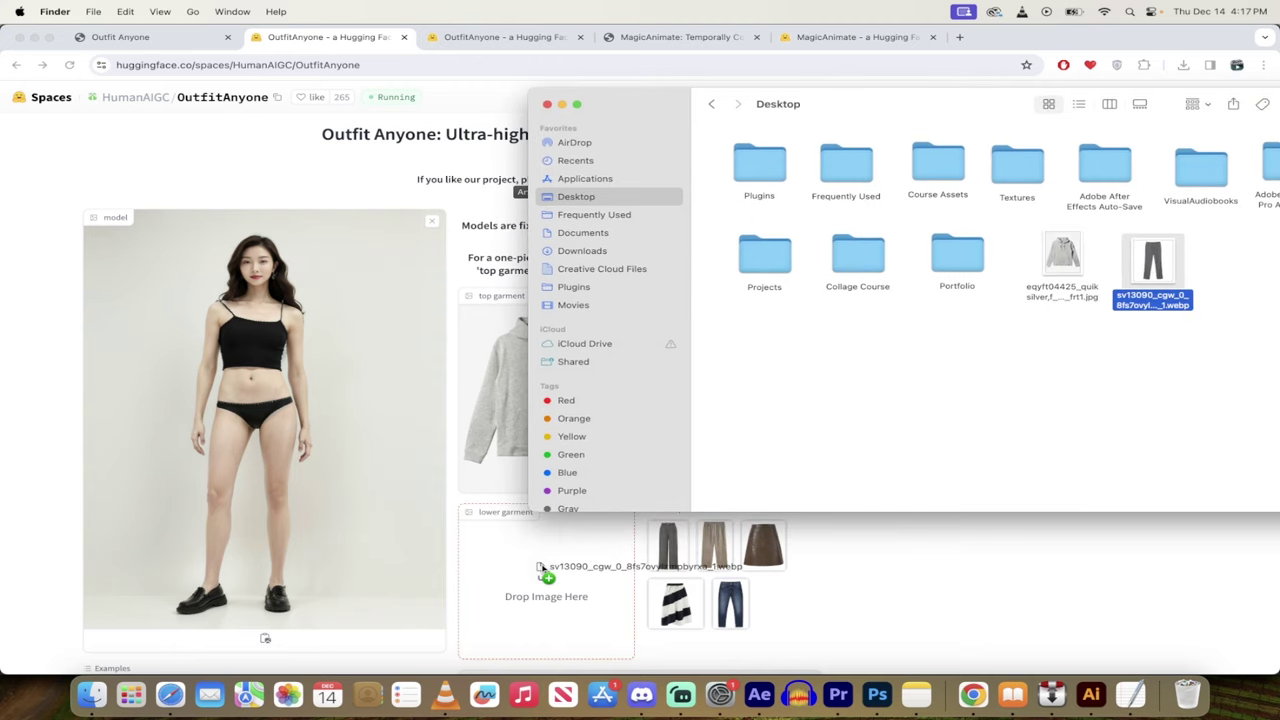
left_click_drag(1150, 265, 545, 575)
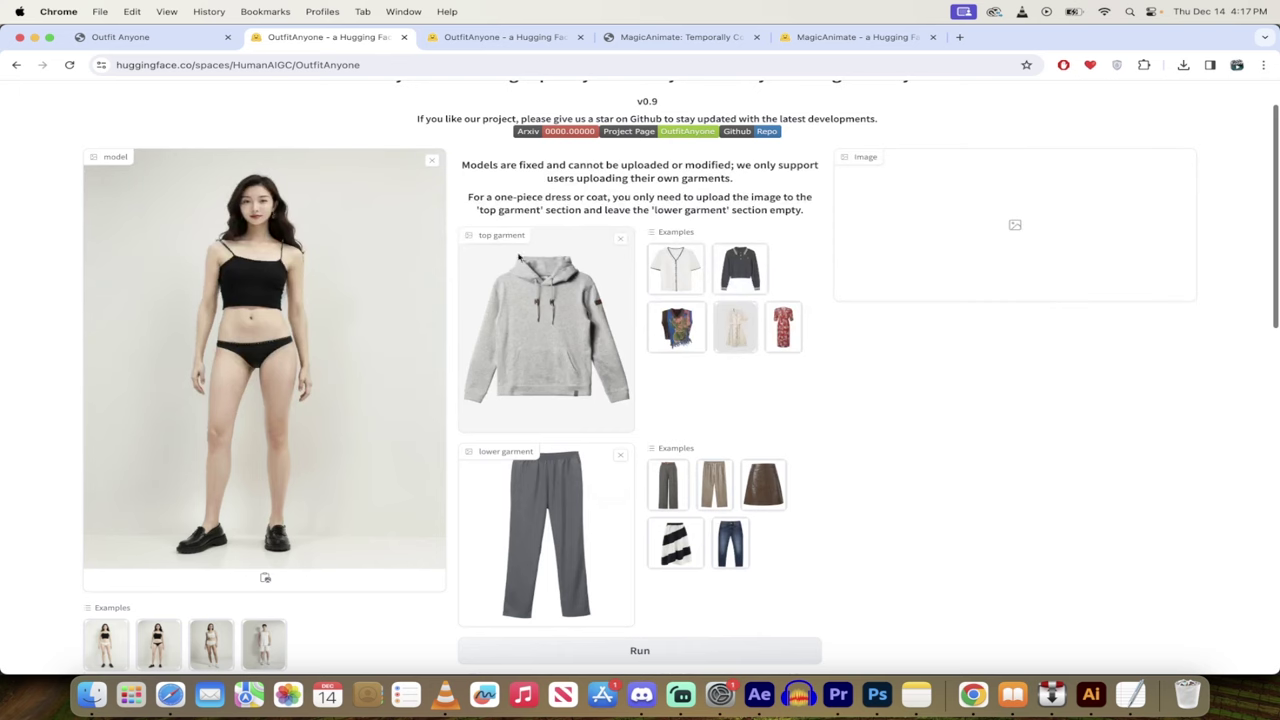
Run the hoodie-and-trousers try-on, retrying after dismissing the 'too busy' error twice.
scroll(514, 447, "down", 2)
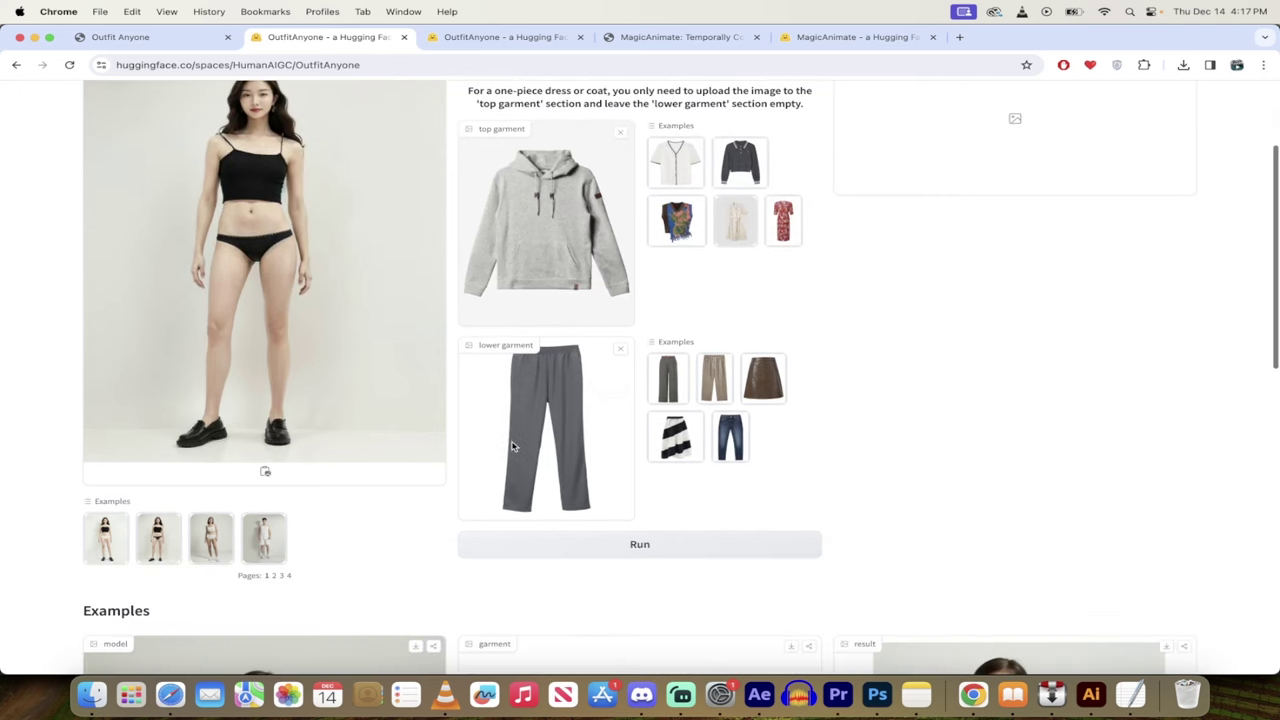
left_click(596, 545)
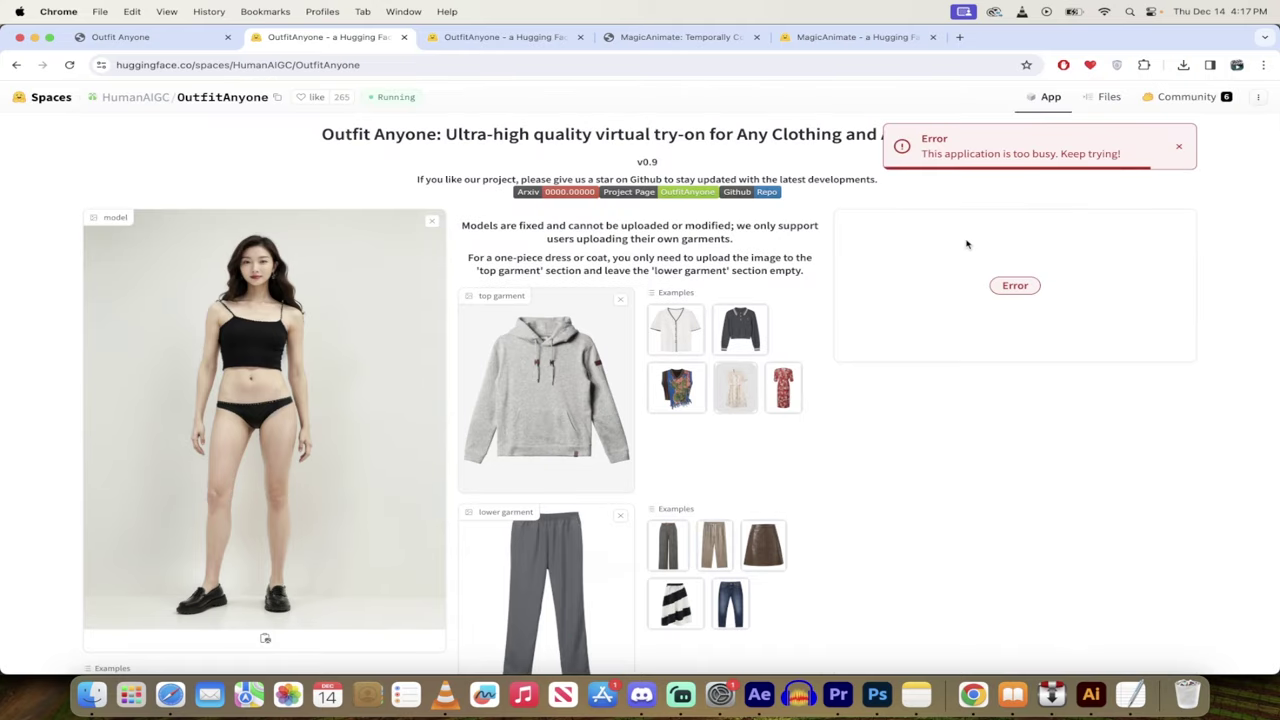
left_click(1179, 146)
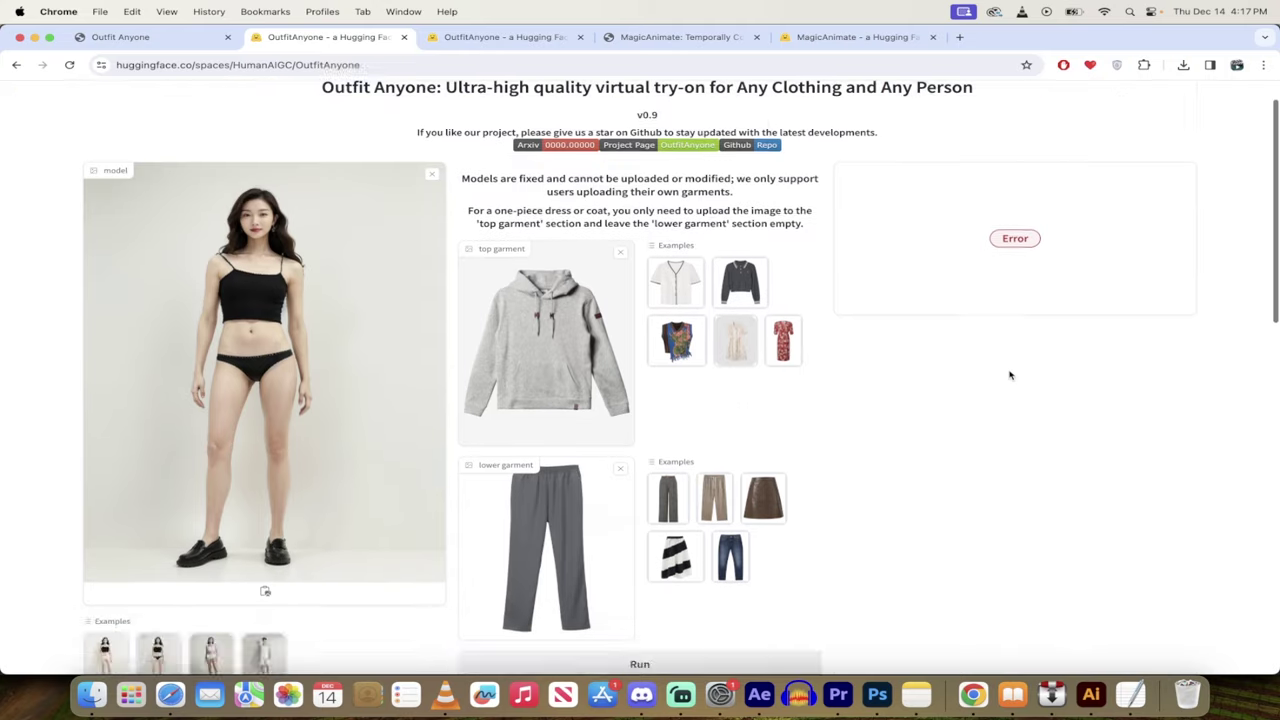
scroll(1010, 372, "down", 4)
left_click(669, 526)
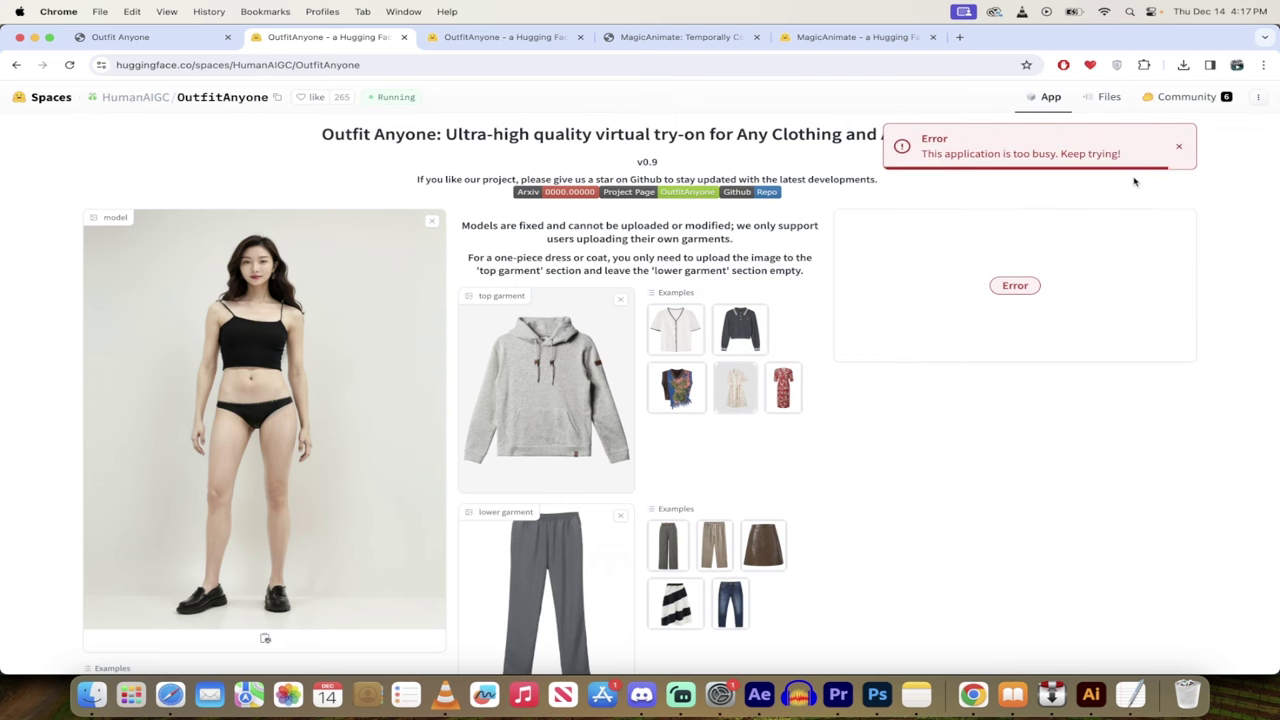
left_click(1179, 146)
scroll(980, 511, "down", 5)
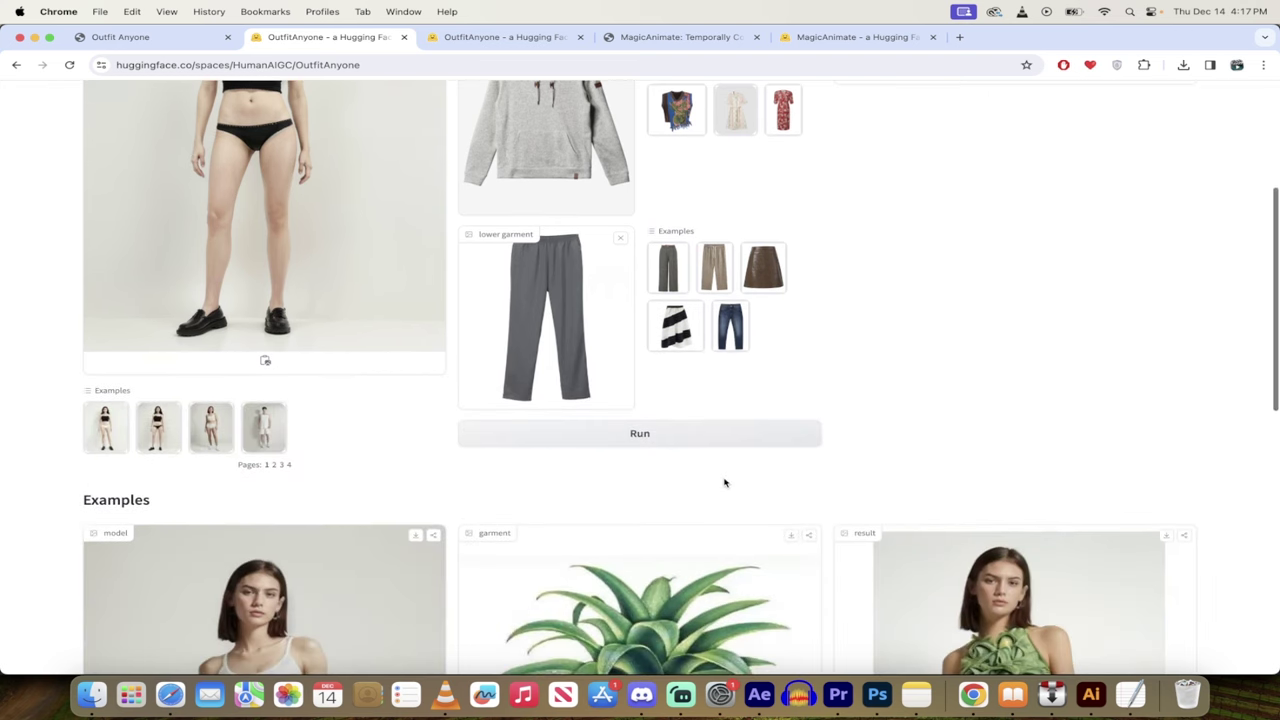
Run the grey hoodie and trousers try-on once more until a result appears.
left_click(694, 434)
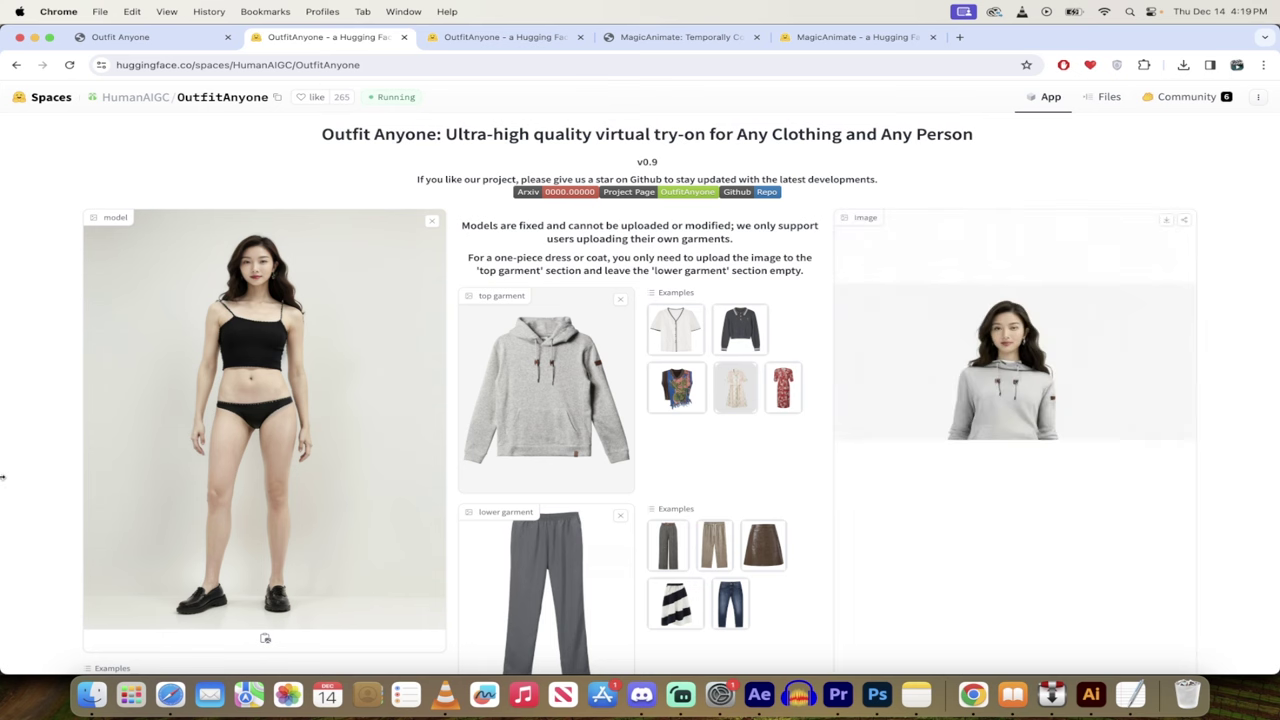
Download the grey-hoodie try-on result as image (1).png.
scroll(420, 334, "down", 2)
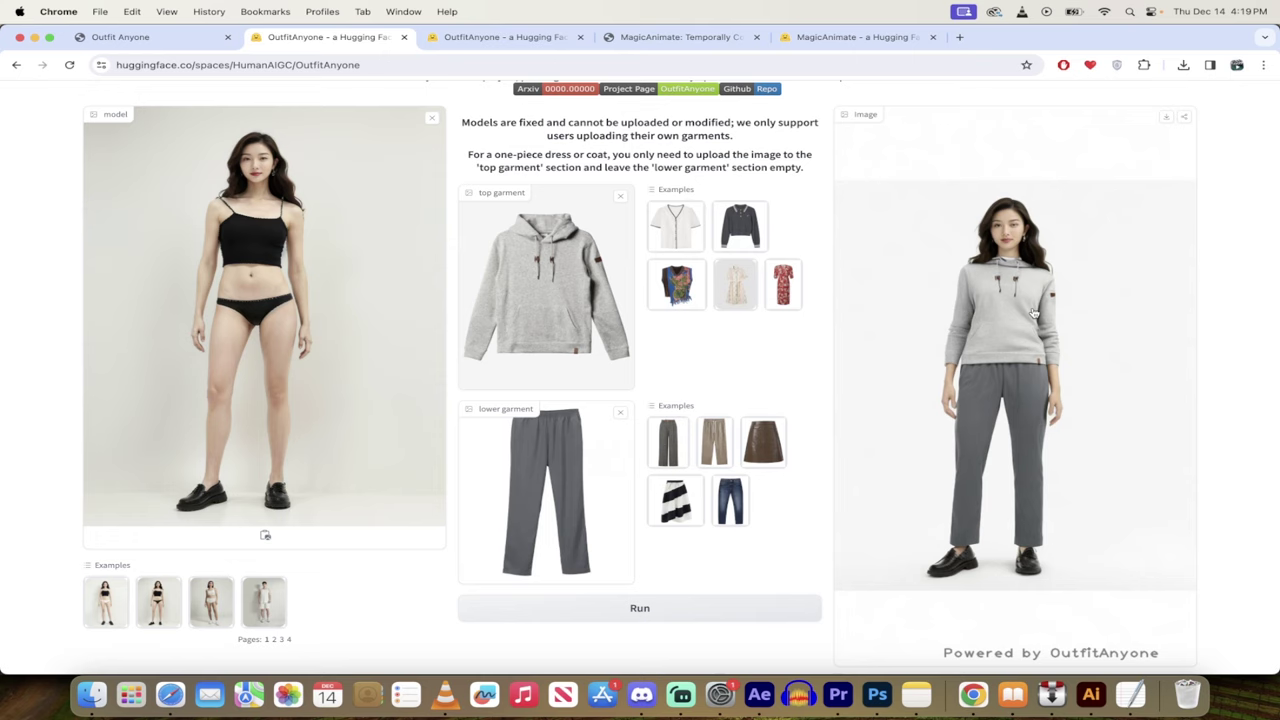
scroll(1034, 314, "down", 1)
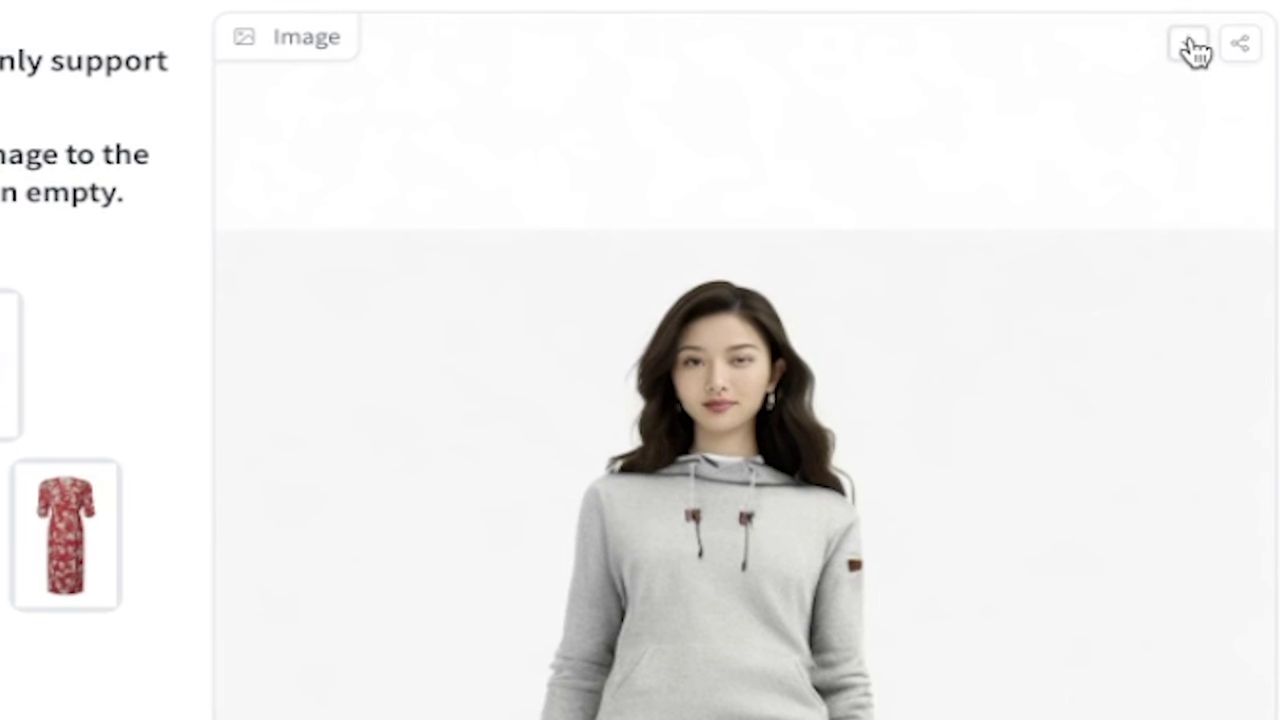
left_click(1195, 52)
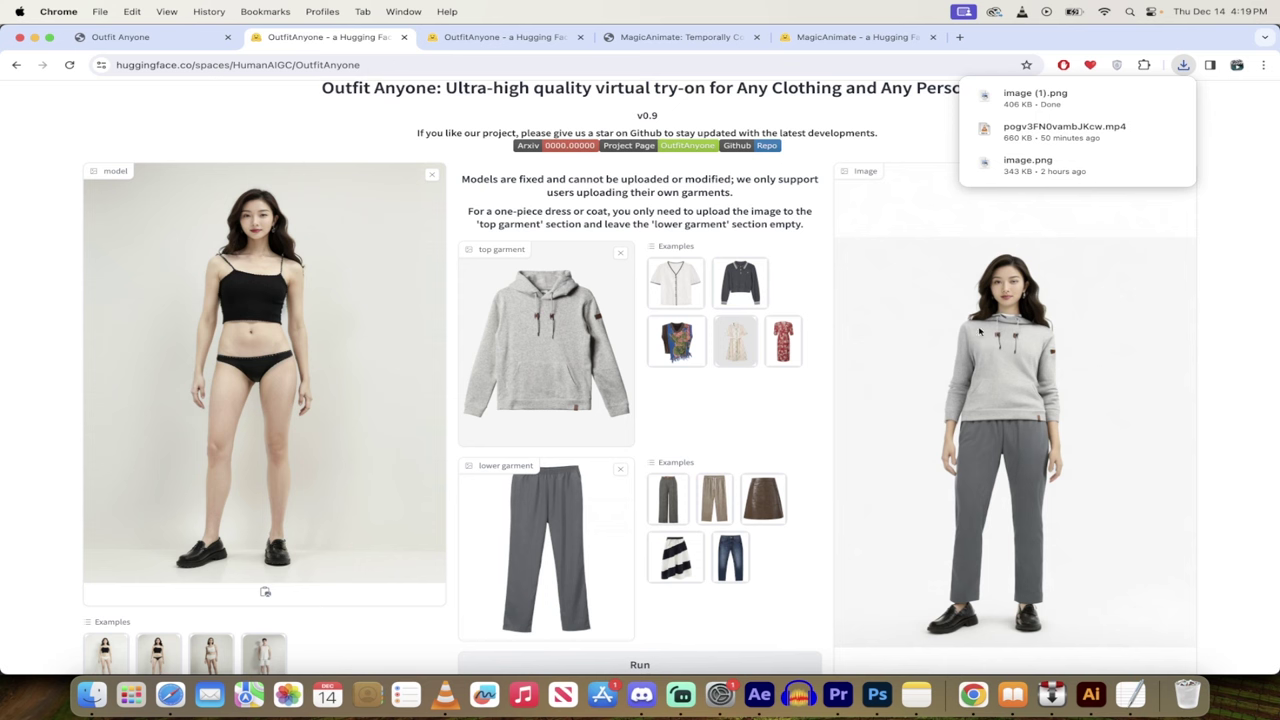
Scroll down the OutfitAnyone page to the Examples section.
scroll(957, 538, "down", 2)
scroll(957, 538, "down", 1)
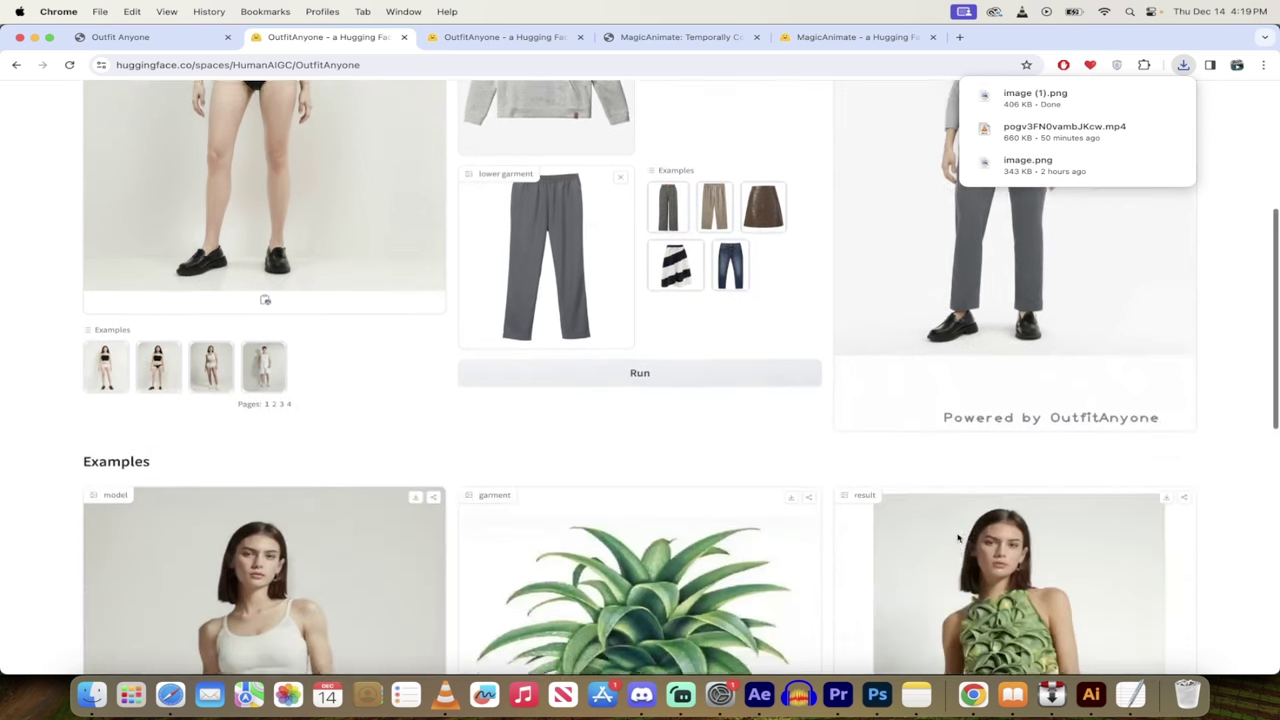
scroll(957, 538, "down", 1)
scroll(31, 437, "down", 2)
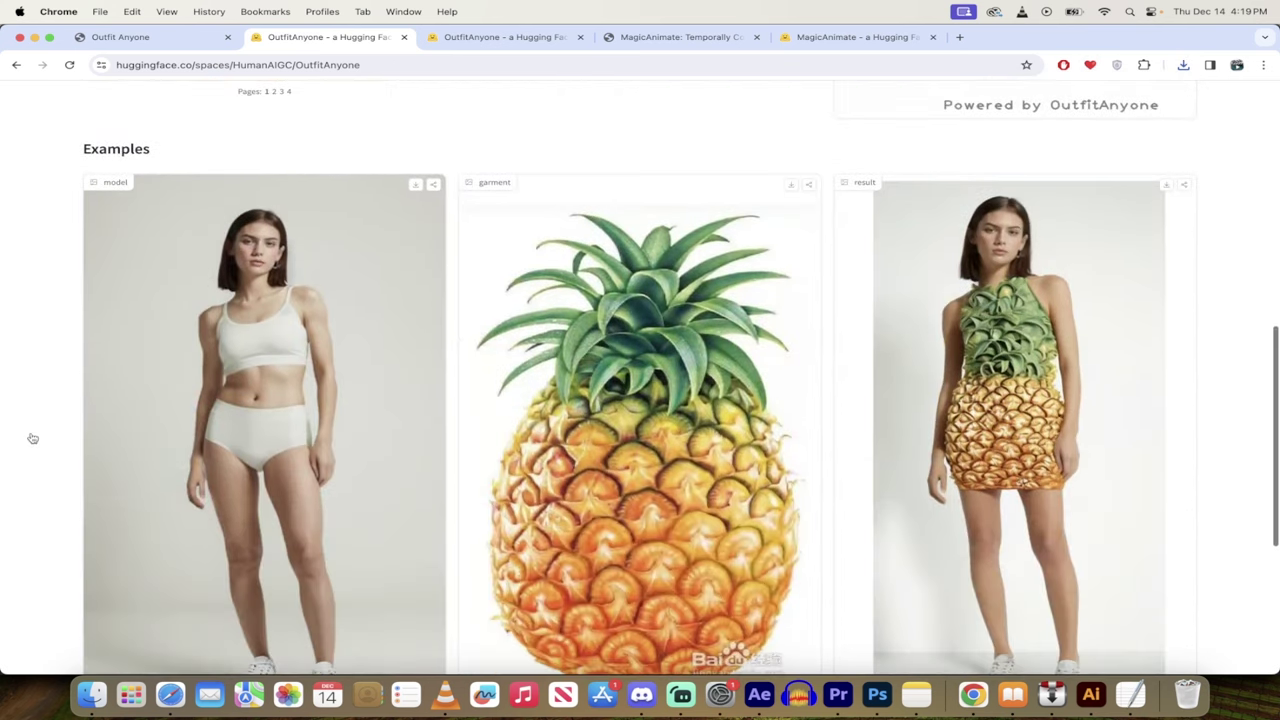
scroll(322, 393, "up", 4)
scroll(322, 393, "up", 1)
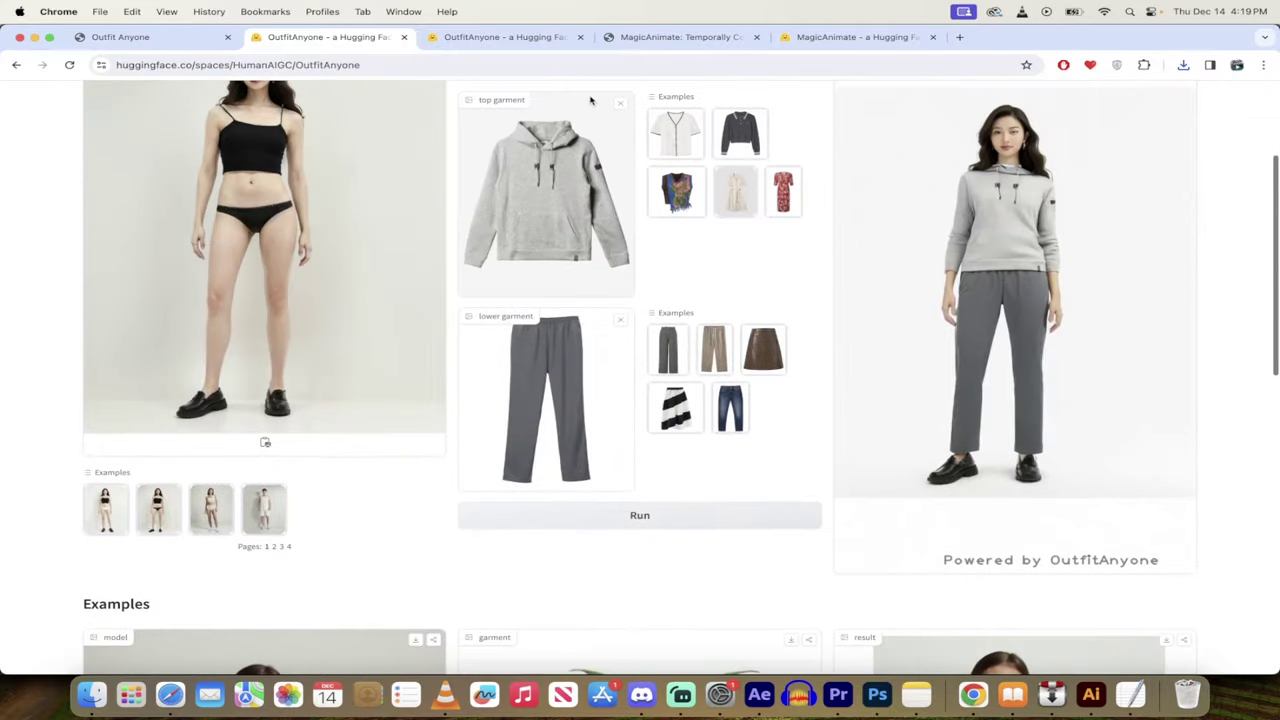
scroll(282, 492, "down", 2)
scroll(282, 492, "down", 2)
scroll(282, 492, "down", 1)
scroll(282, 492, "down", 1)
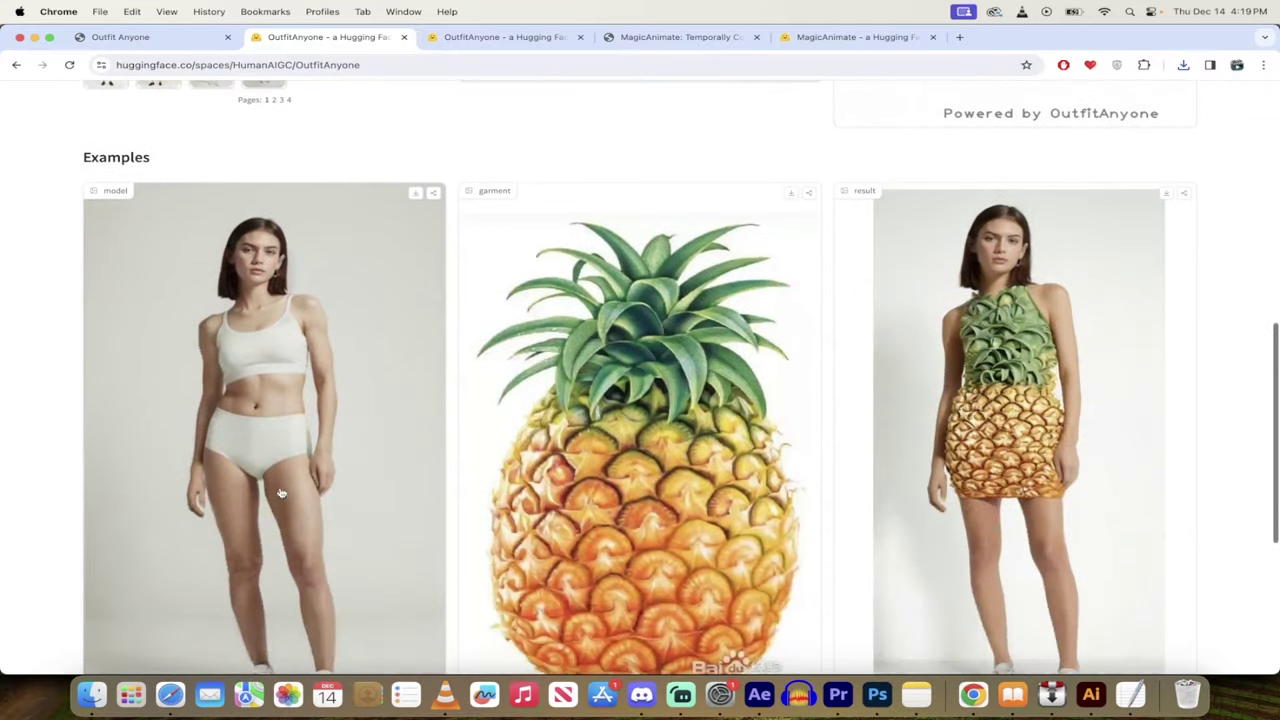
scroll(450, 375, "down", 1)
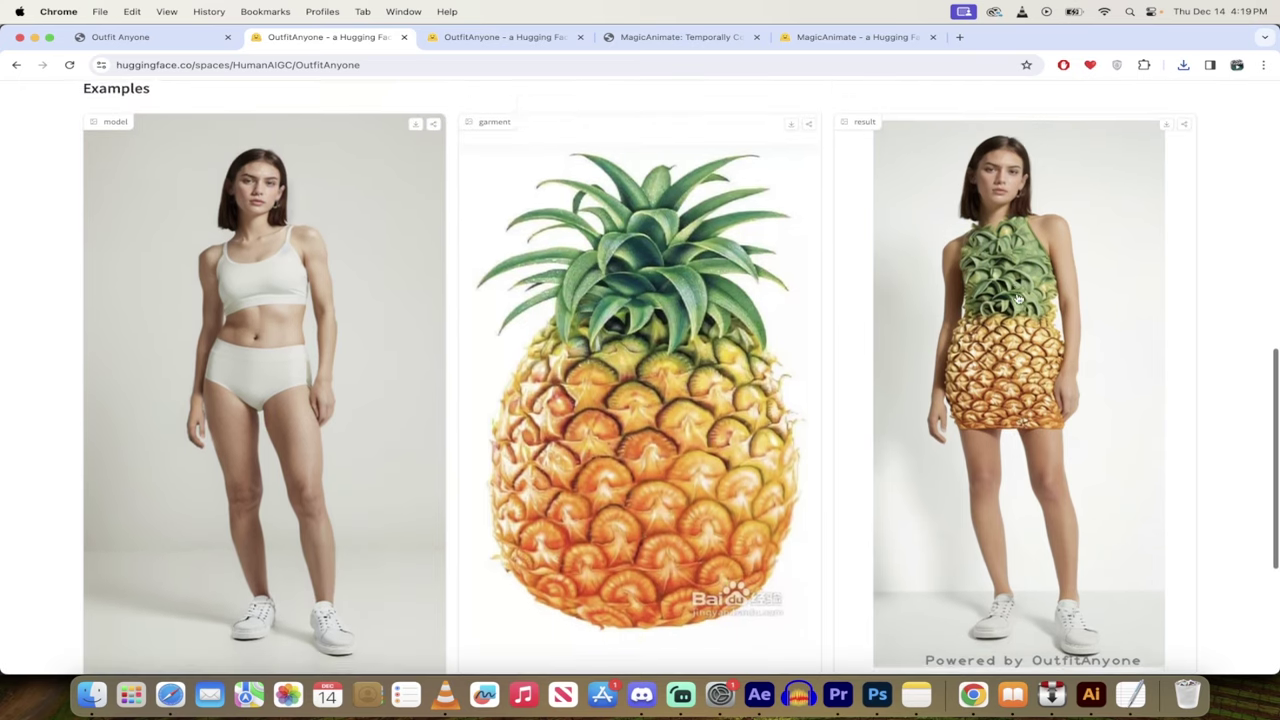
scroll(990, 330, "down", 1)
scroll(1018, 298, "down", 3)
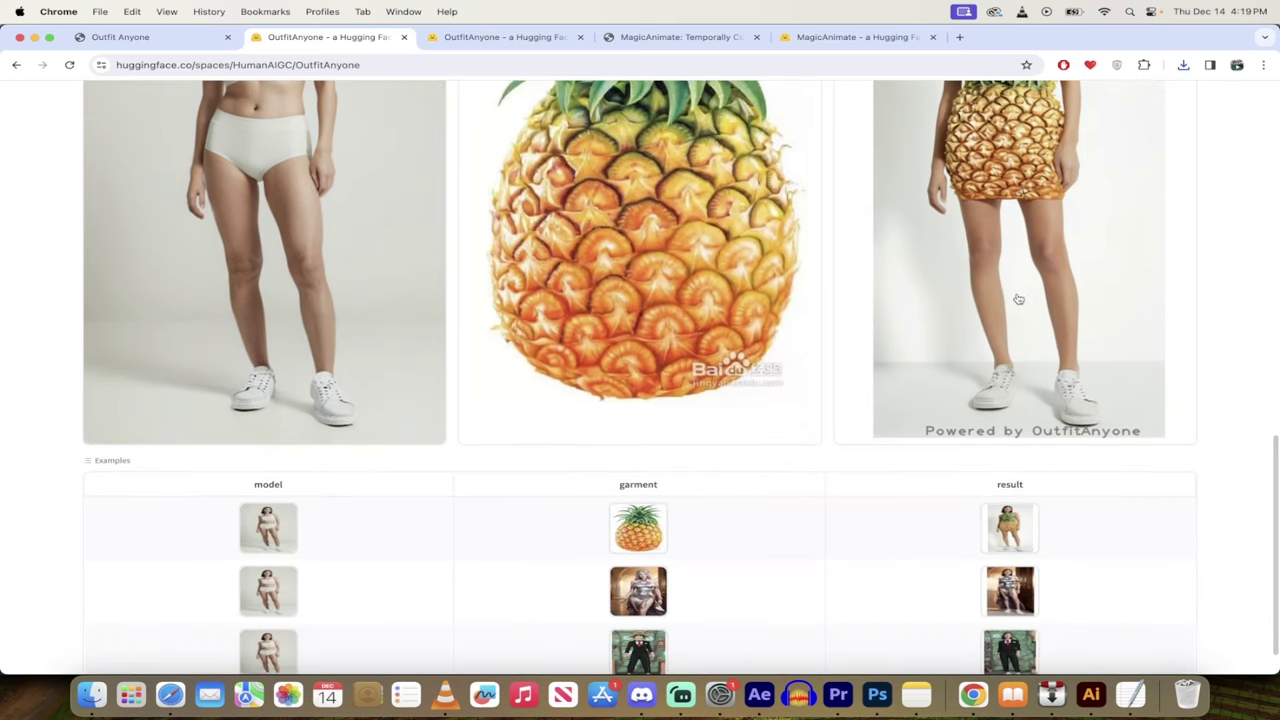
scroll(1018, 299, "down", 1)
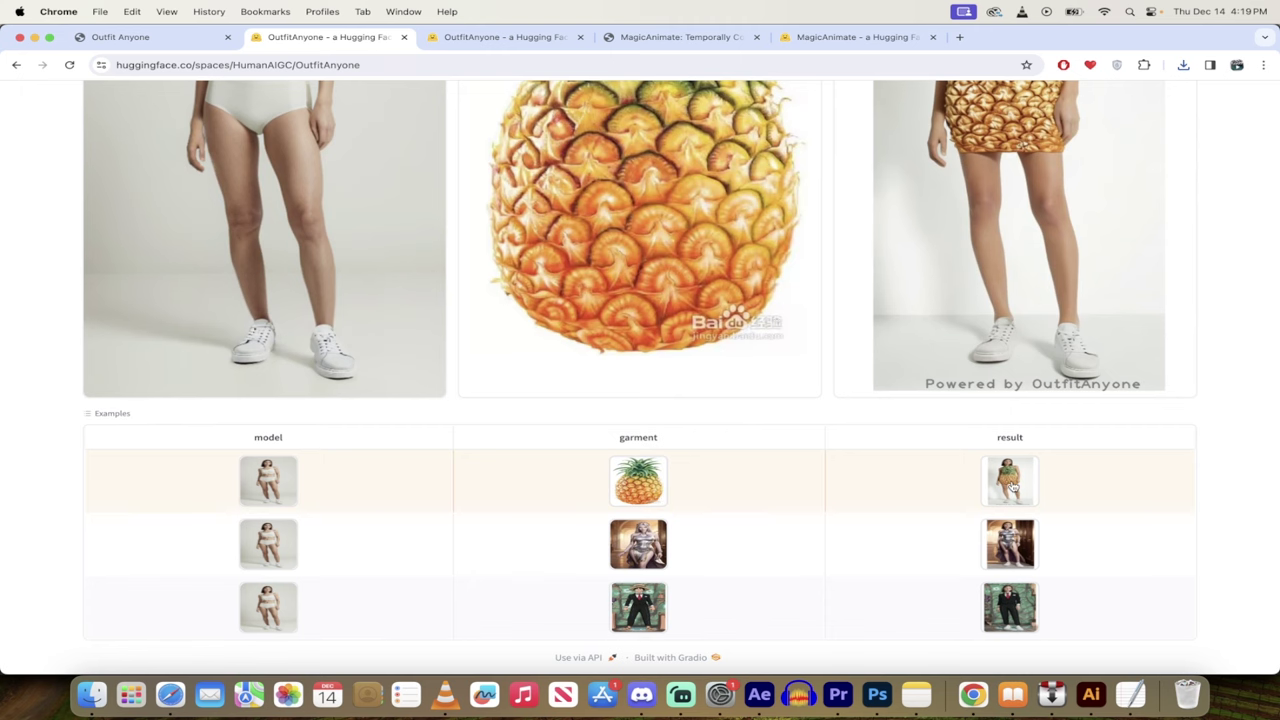
Load the silver-dress example and view its result at full size.
left_click(1012, 545)
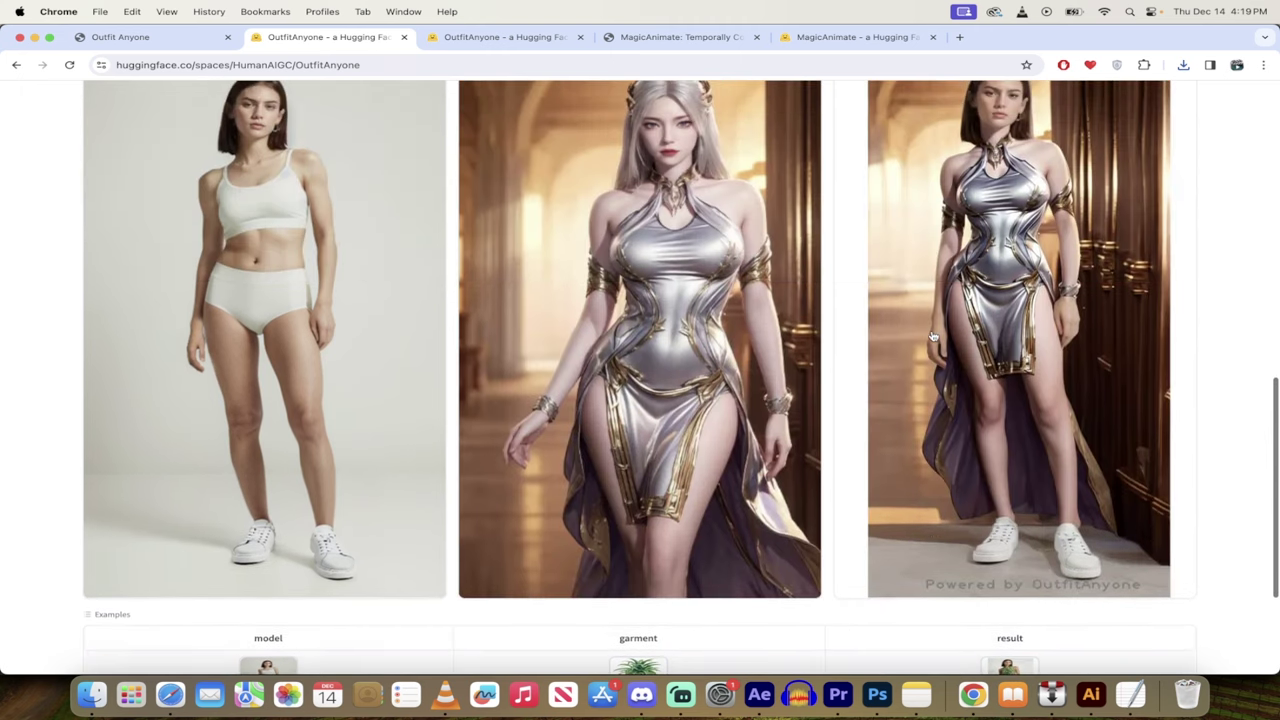
scroll(760, 417, "down", 4)
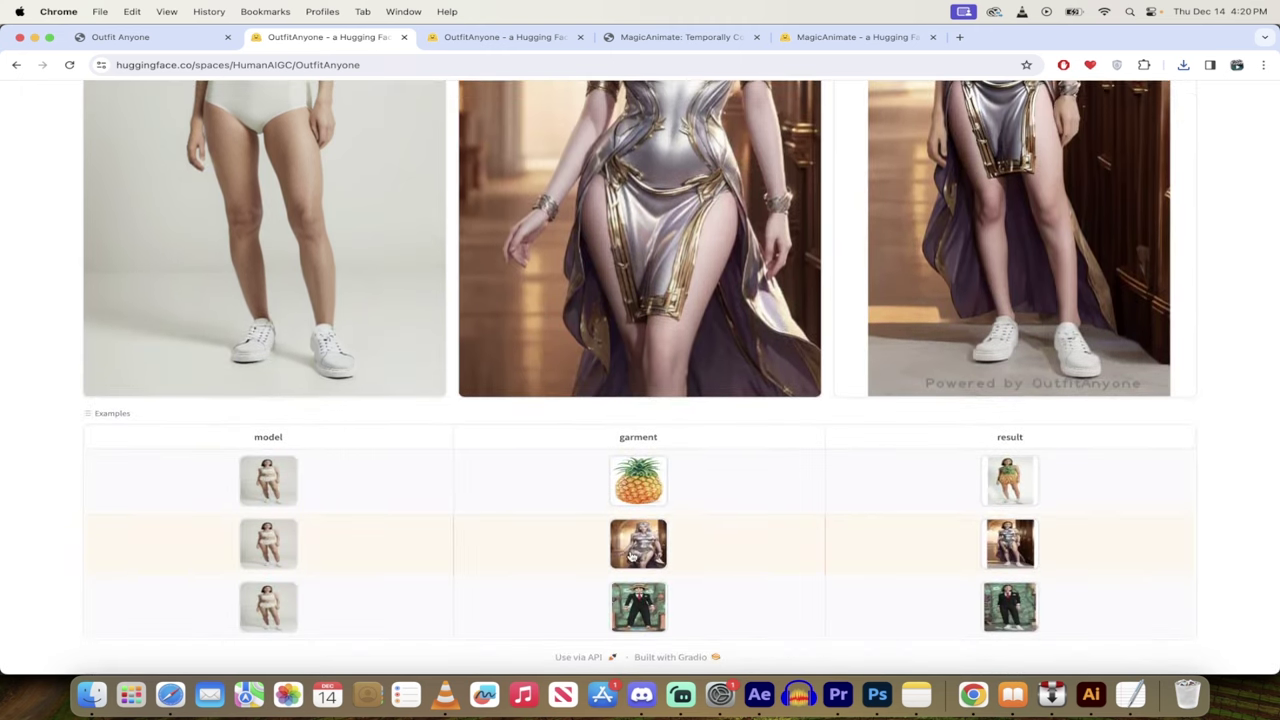
left_click(632, 556)
scroll(718, 291, "down", 5)
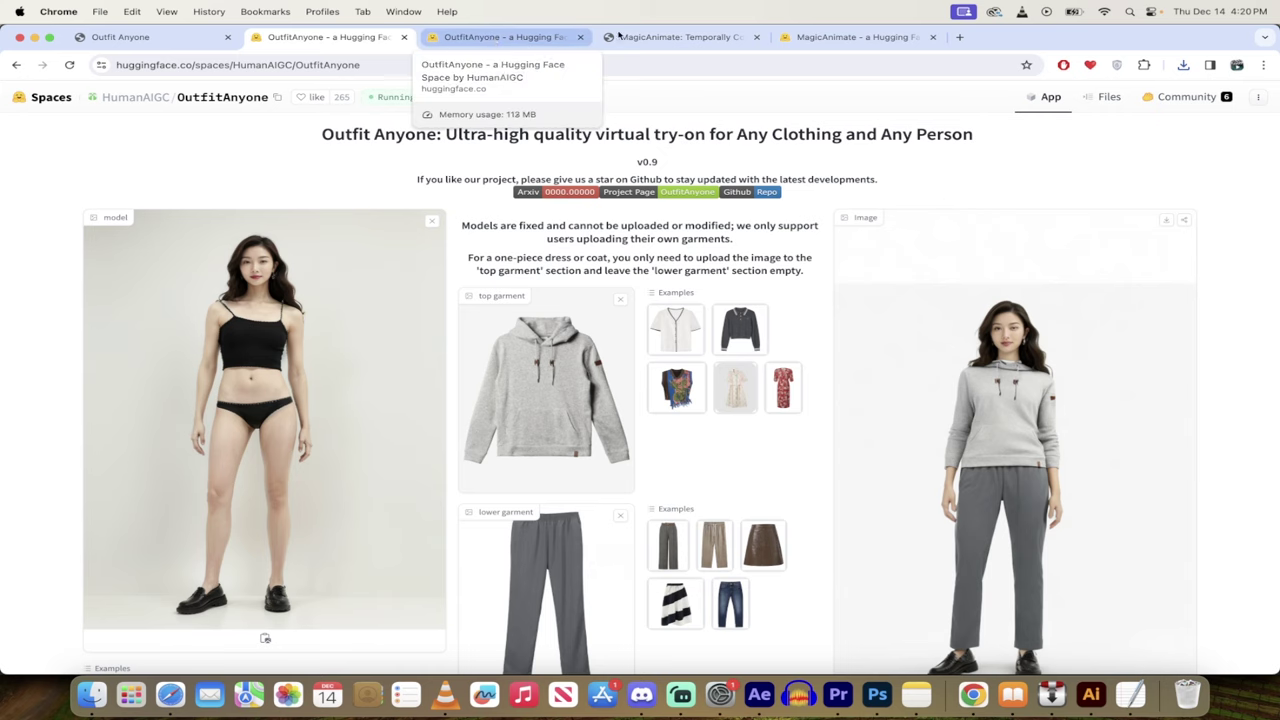
Switch to the MagicAnimate project page and browse its video results and comparisons.
left_click(660, 37)
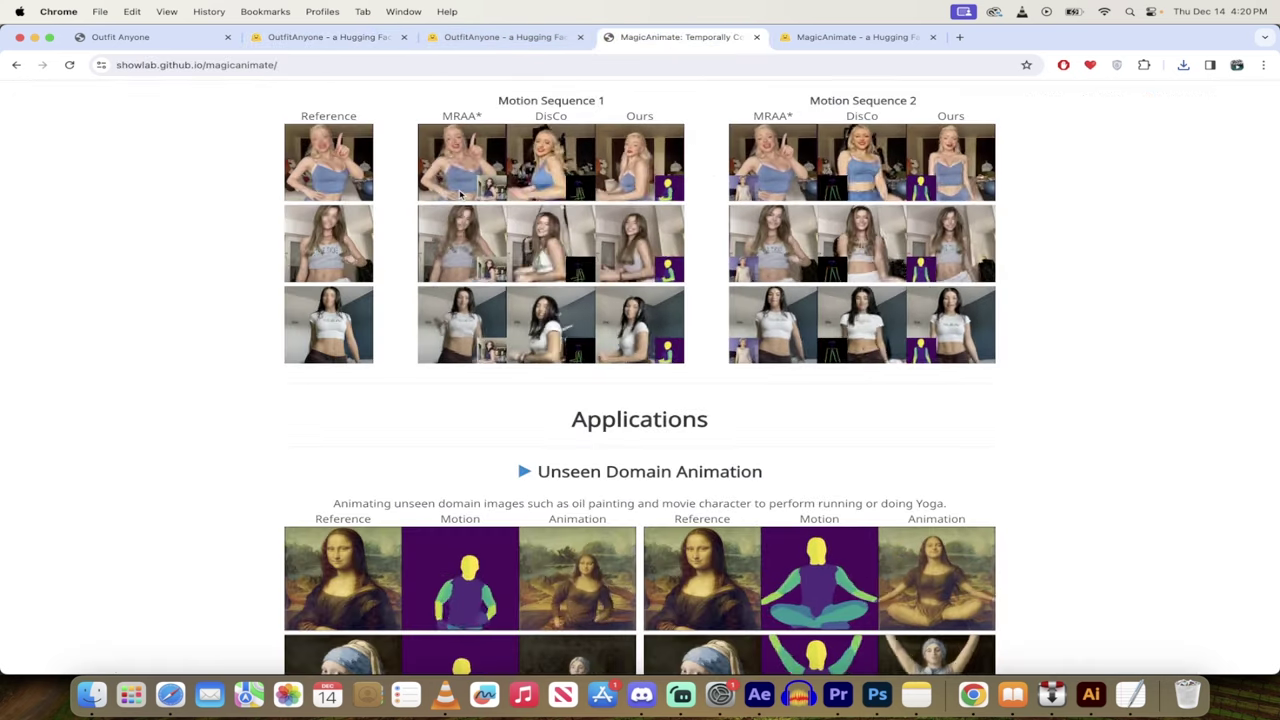
scroll(455, 195, "up", 1)
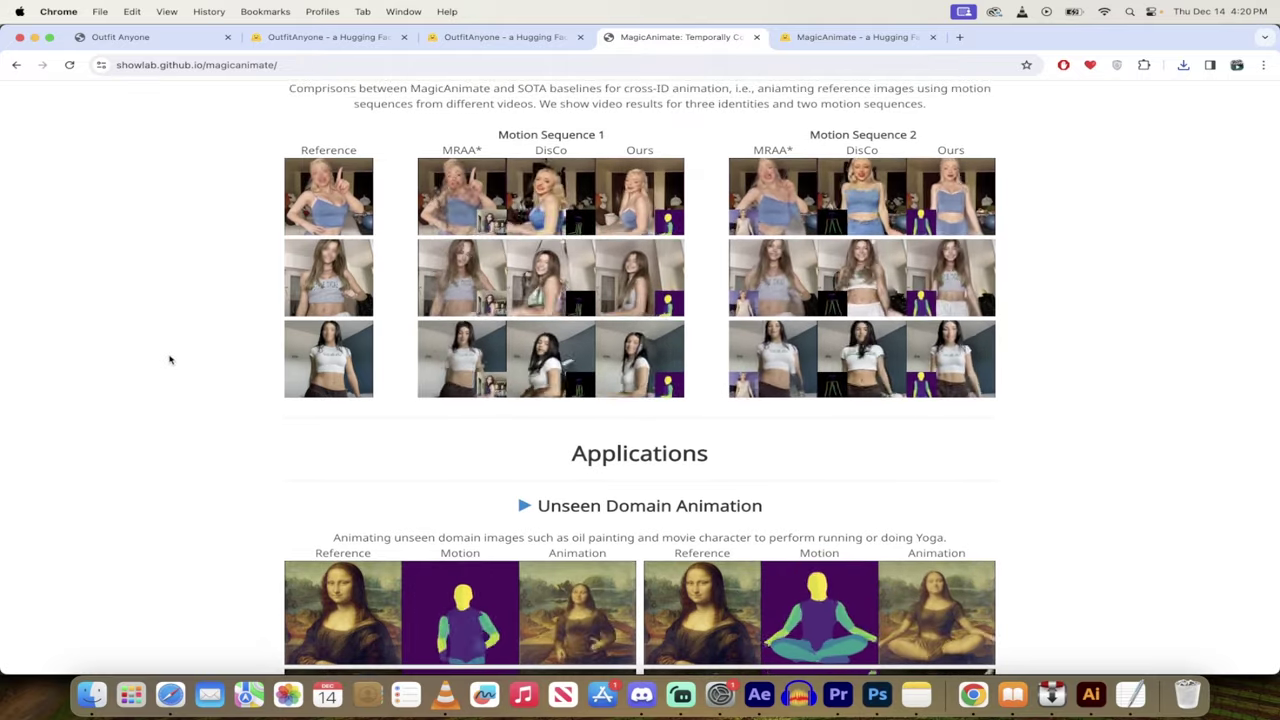
scroll(170, 360, "down", 3)
scroll(170, 360, "up", 5)
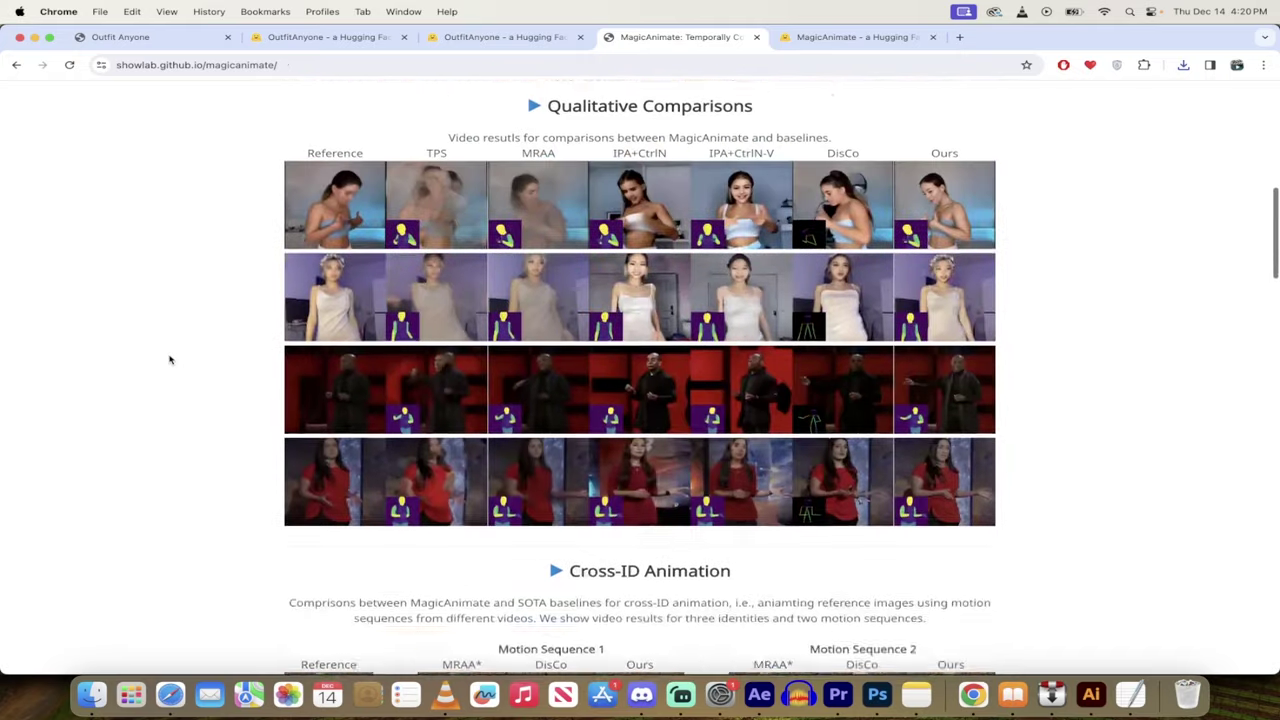
scroll(170, 360, "up", 3)
scroll(170, 360, "up", 3)
scroll(170, 360, "up", 3)
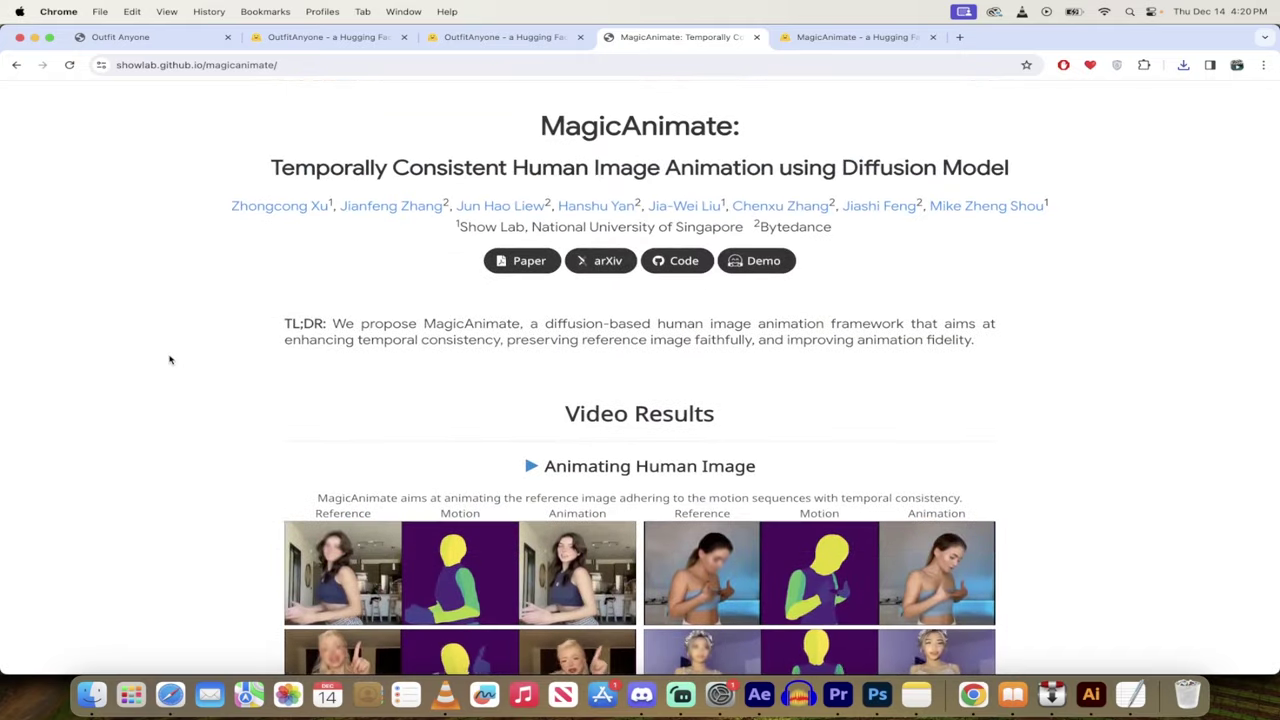
scroll(170, 360, "down", 1)
scroll(170, 360, "down", 3)
scroll(170, 360, "down", 4)
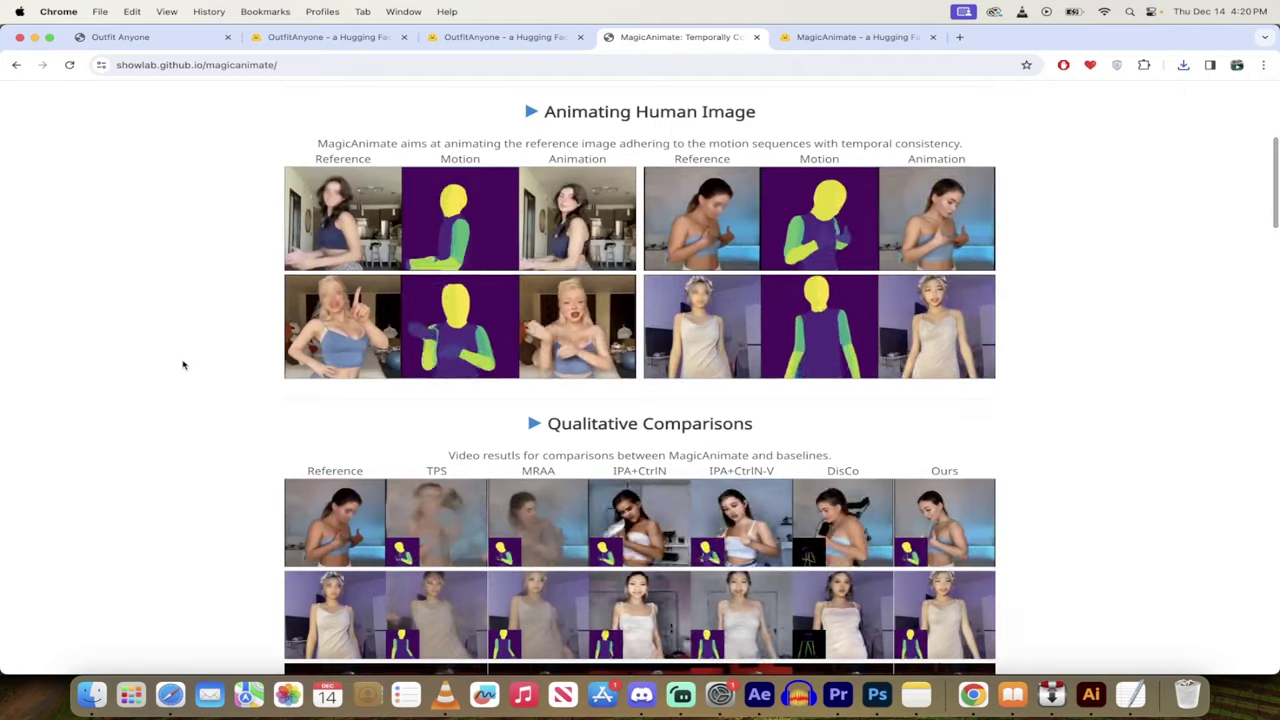
scroll(170, 360, "down", 1)
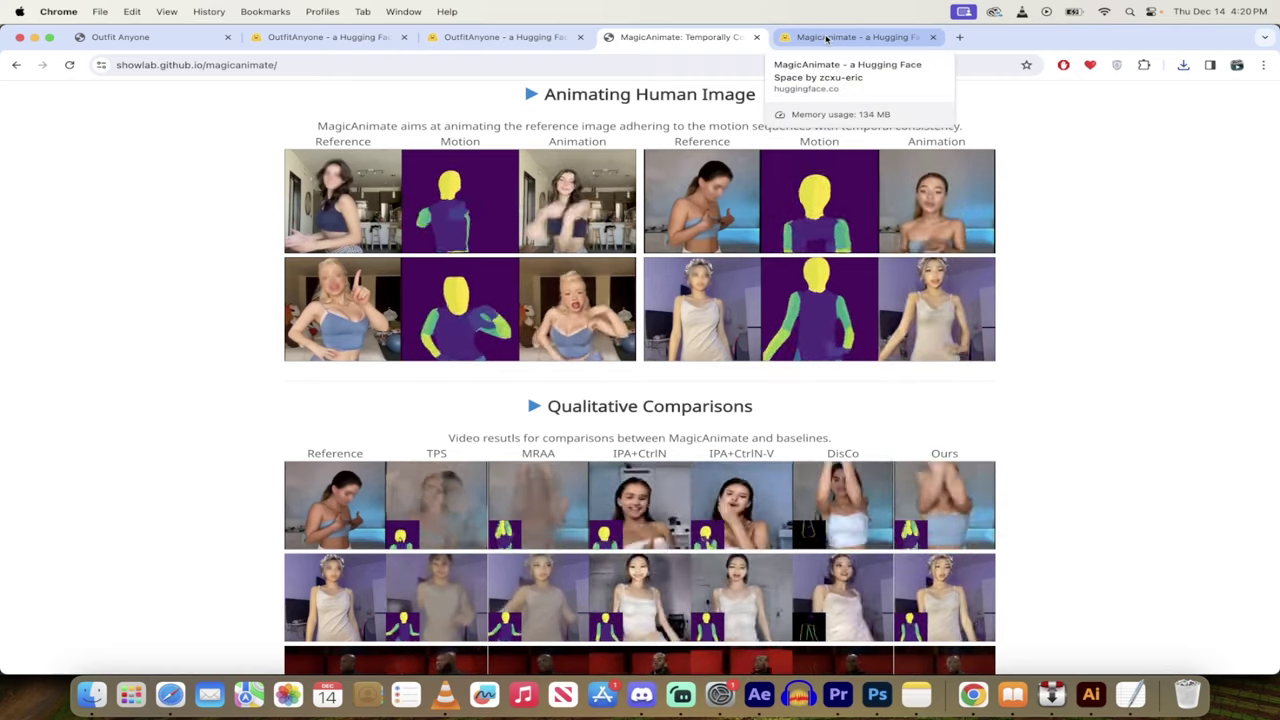
Switch to the MagicAnimate Space and preview the dance motion sequence beside the grey-hoodie reference.
left_click(826, 38)
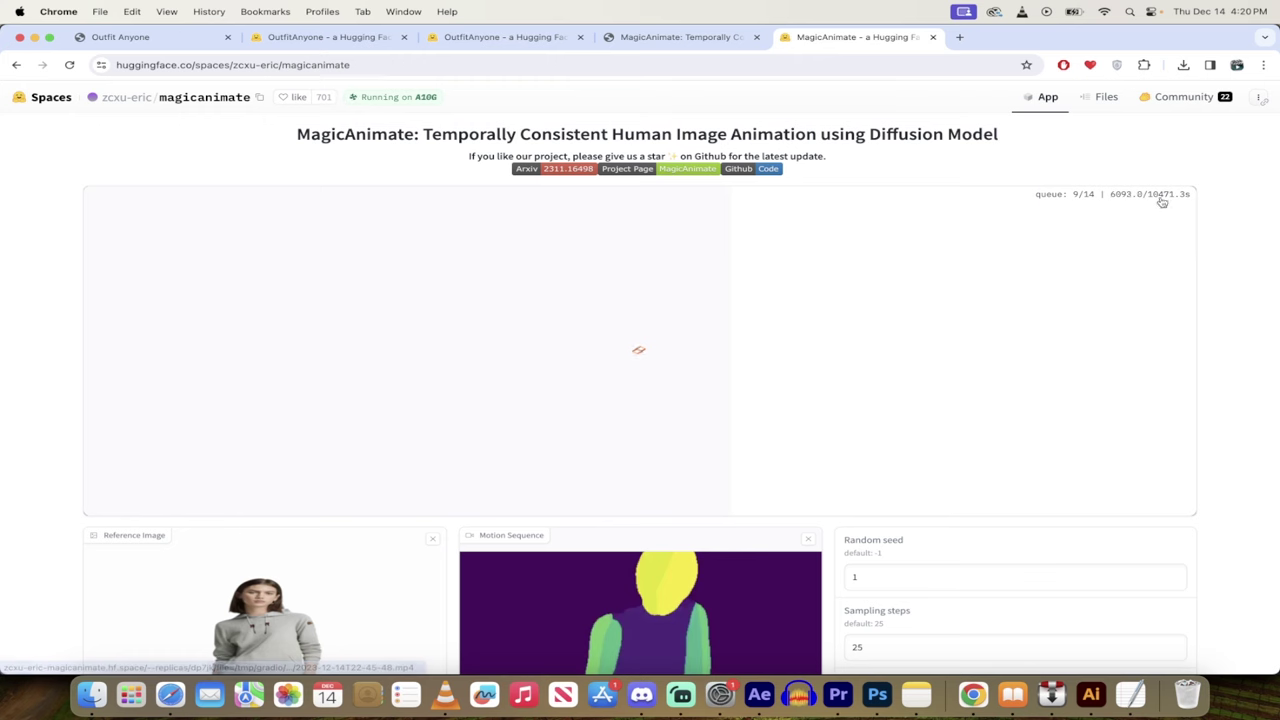
scroll(780, 368, "down", 2)
scroll(780, 367, "down", 2)
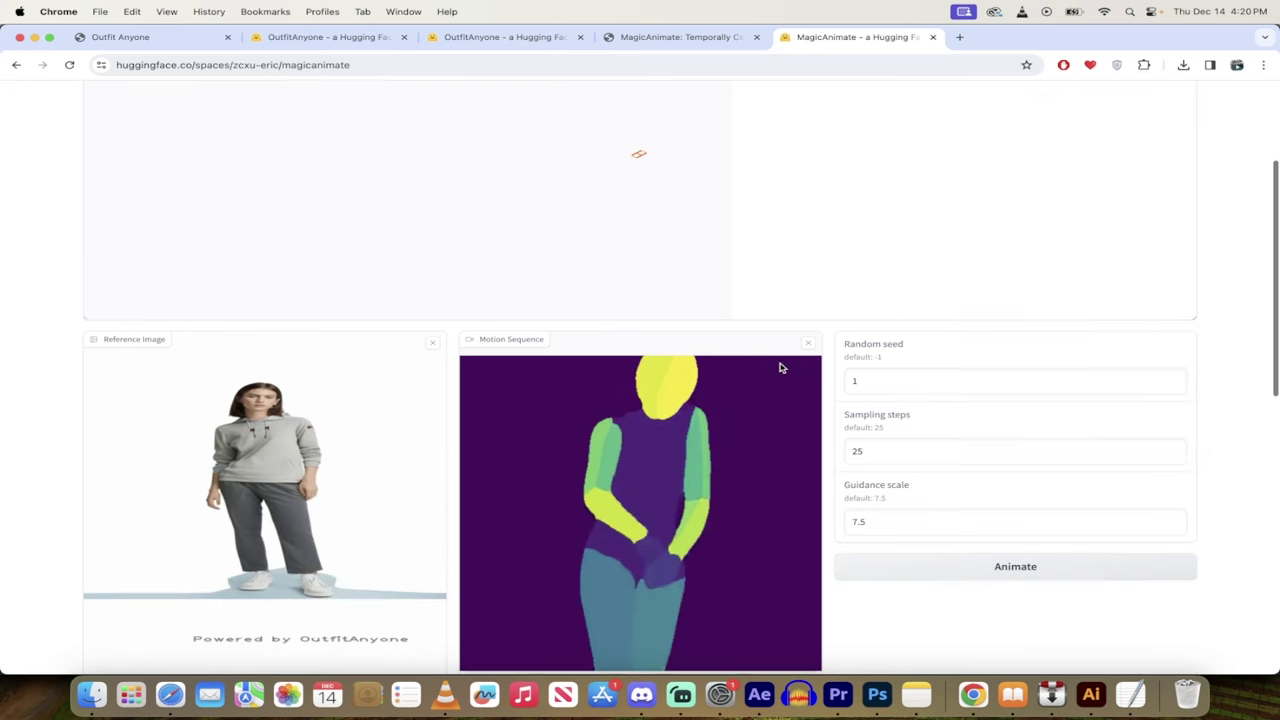
scroll(709, 291, "down", 2)
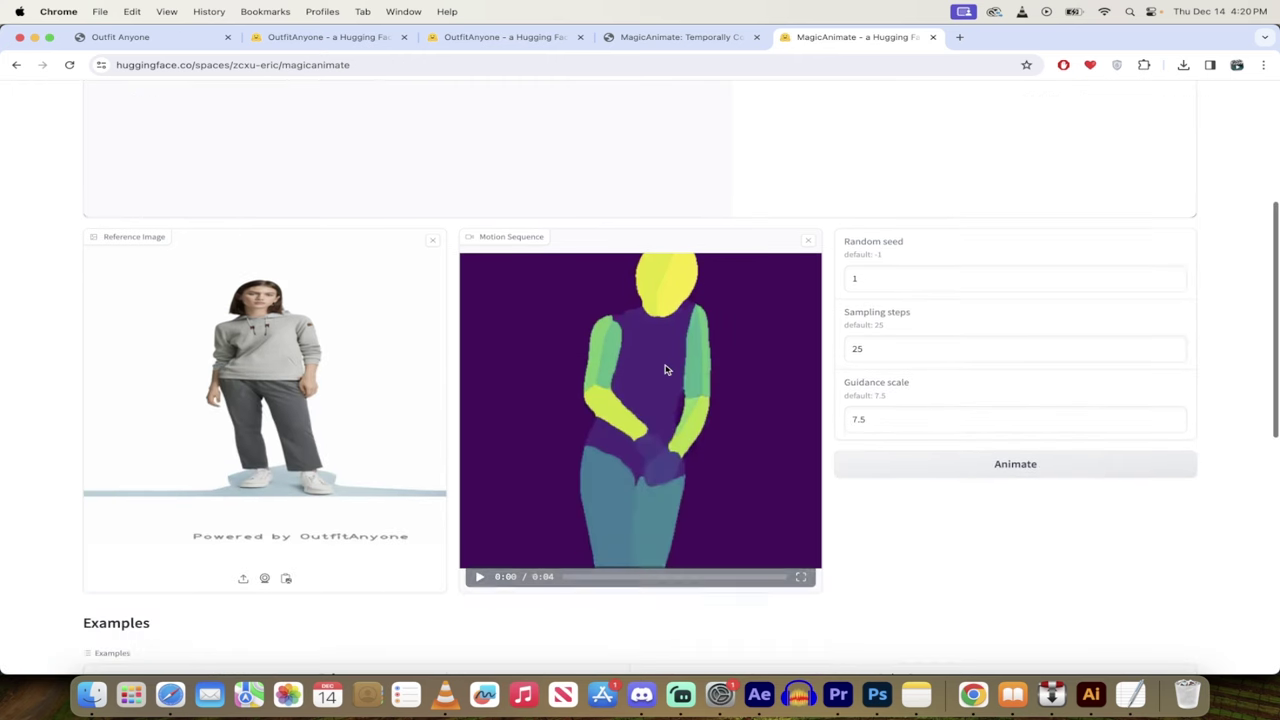
left_click(479, 576)
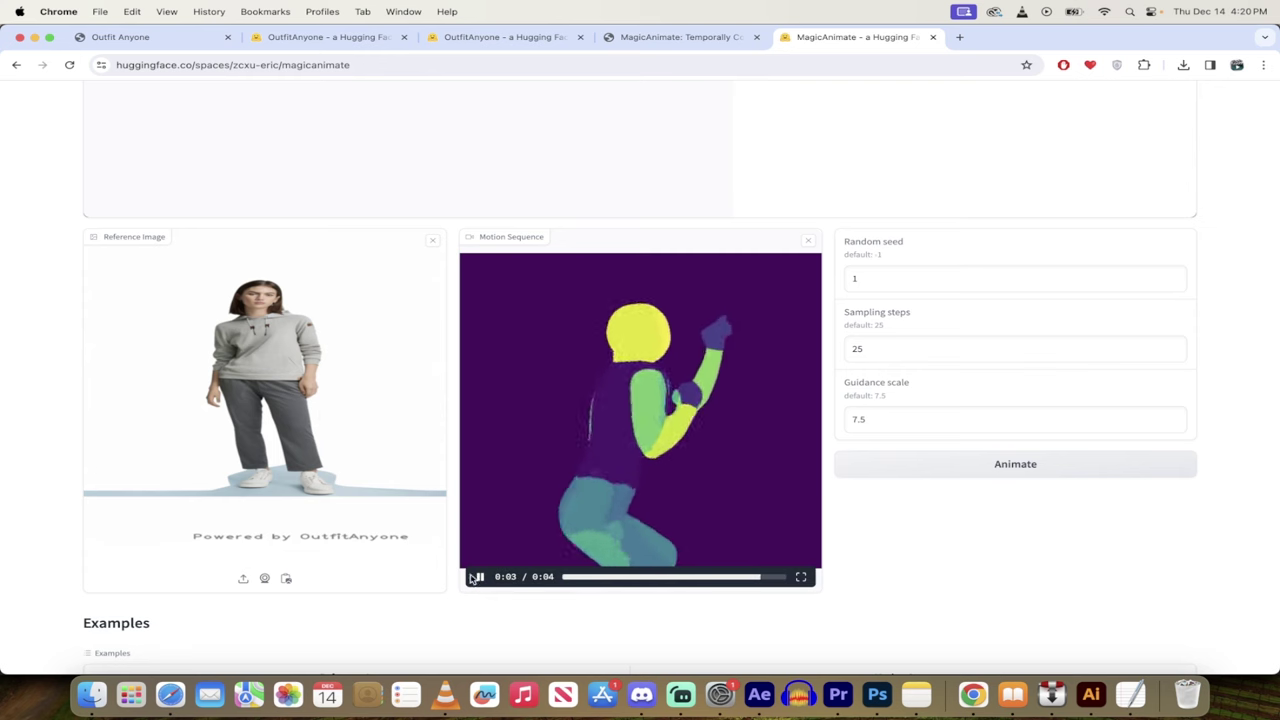
scroll(666, 408, "down", 5)
scroll(666, 408, "down", 1)
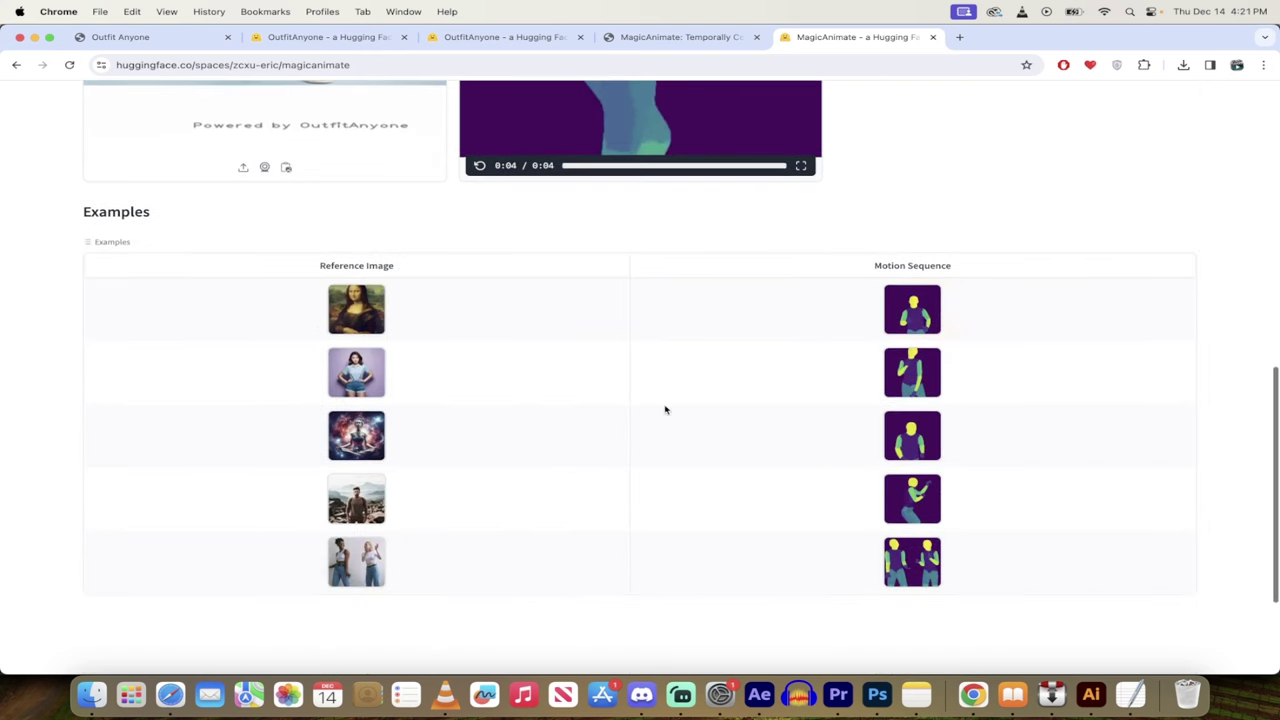
Load the Mona Lisa example into the reference and motion inputs.
left_click(355, 330)
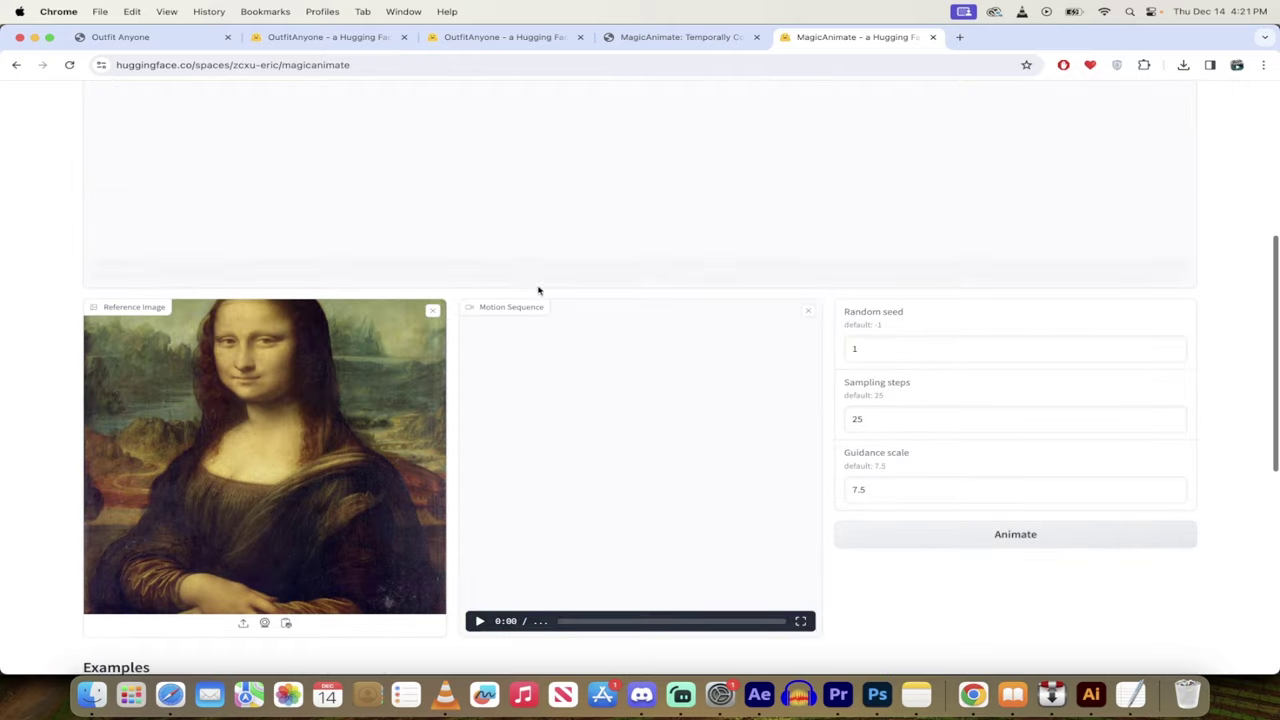
scroll(680, 384, "down", 3)
scroll(1037, 326, "up", 4)
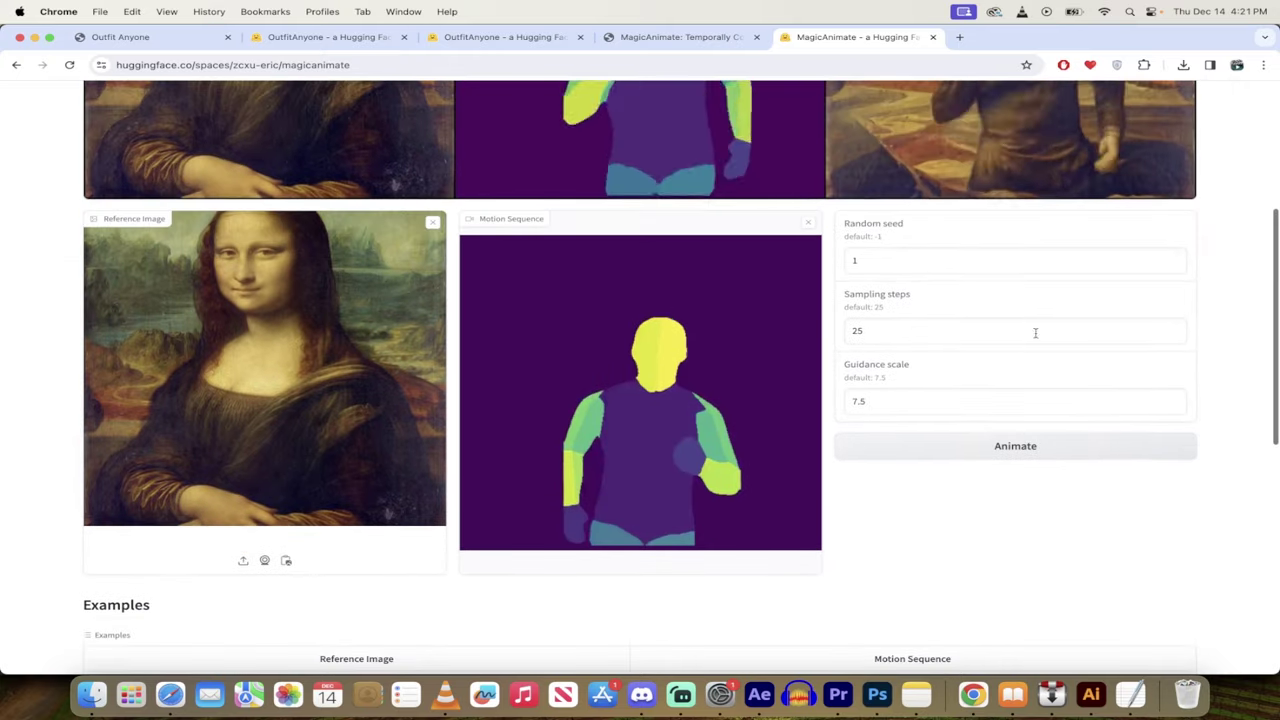
scroll(760, 390, "up", 1)
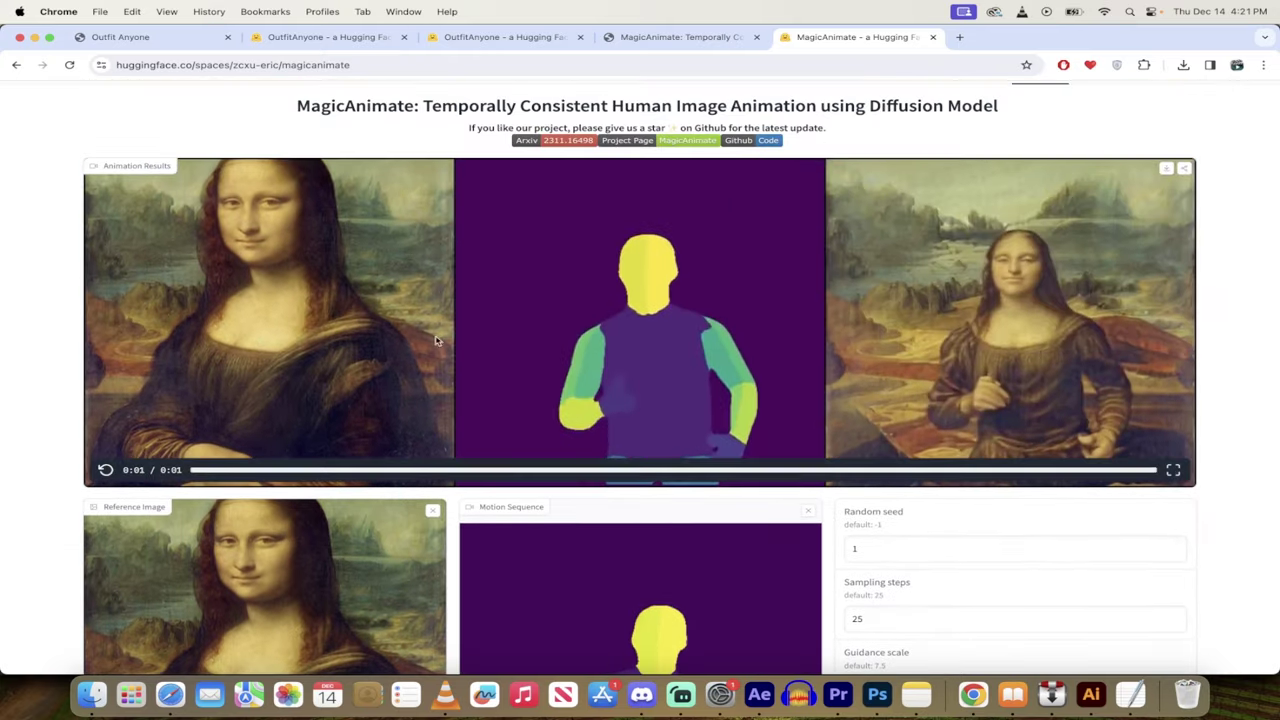
scroll(683, 309, "down", 1)
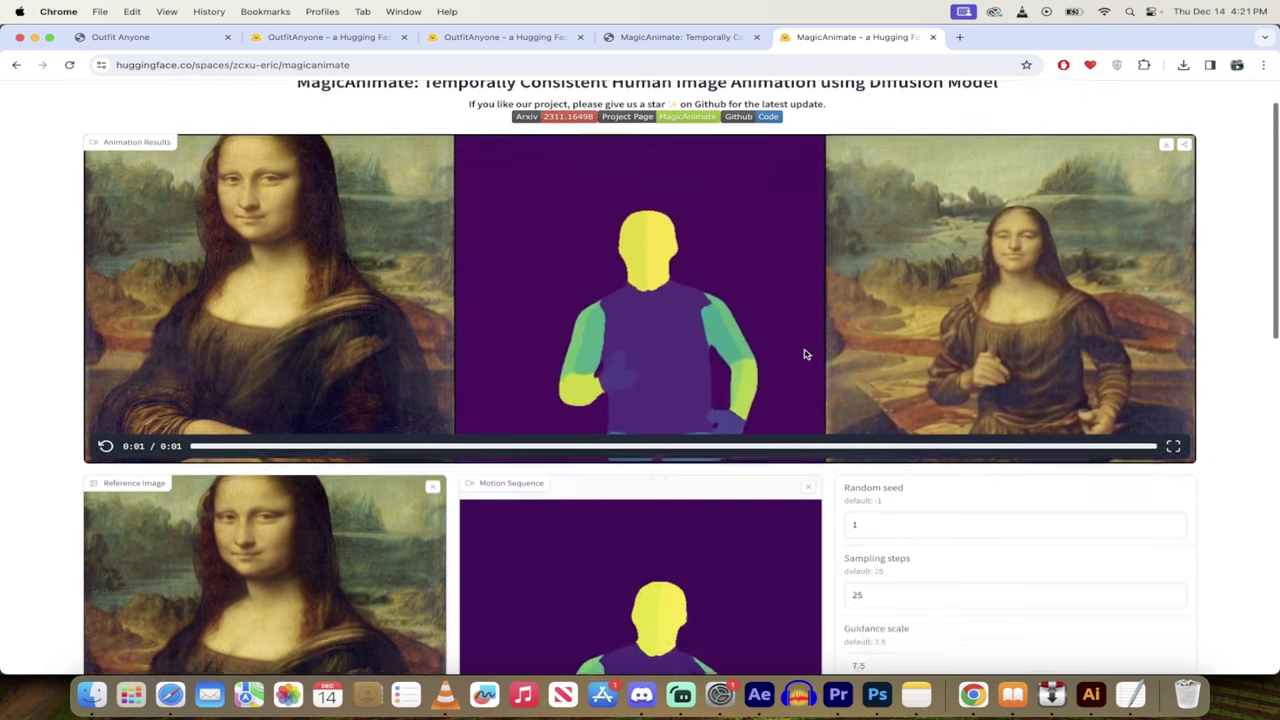
Replay the Mona Lisa animation result video.
left_click(106, 393)
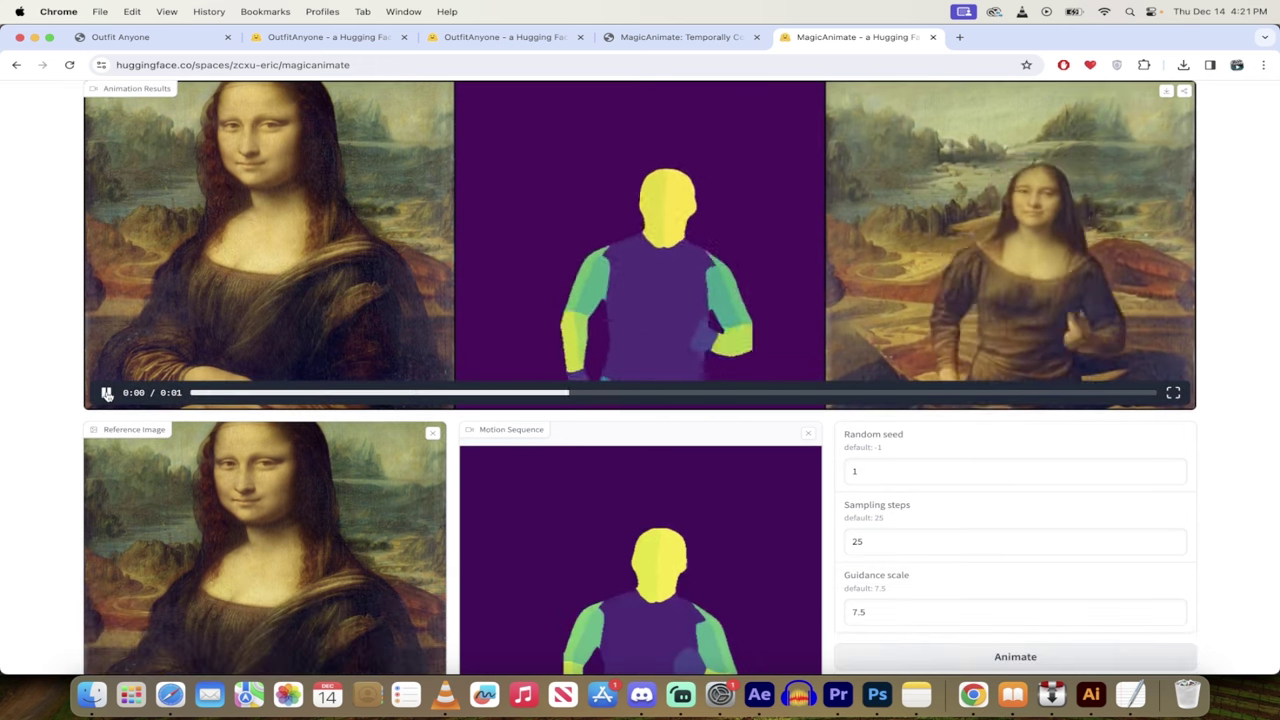
scroll(107, 395, "down", 3)
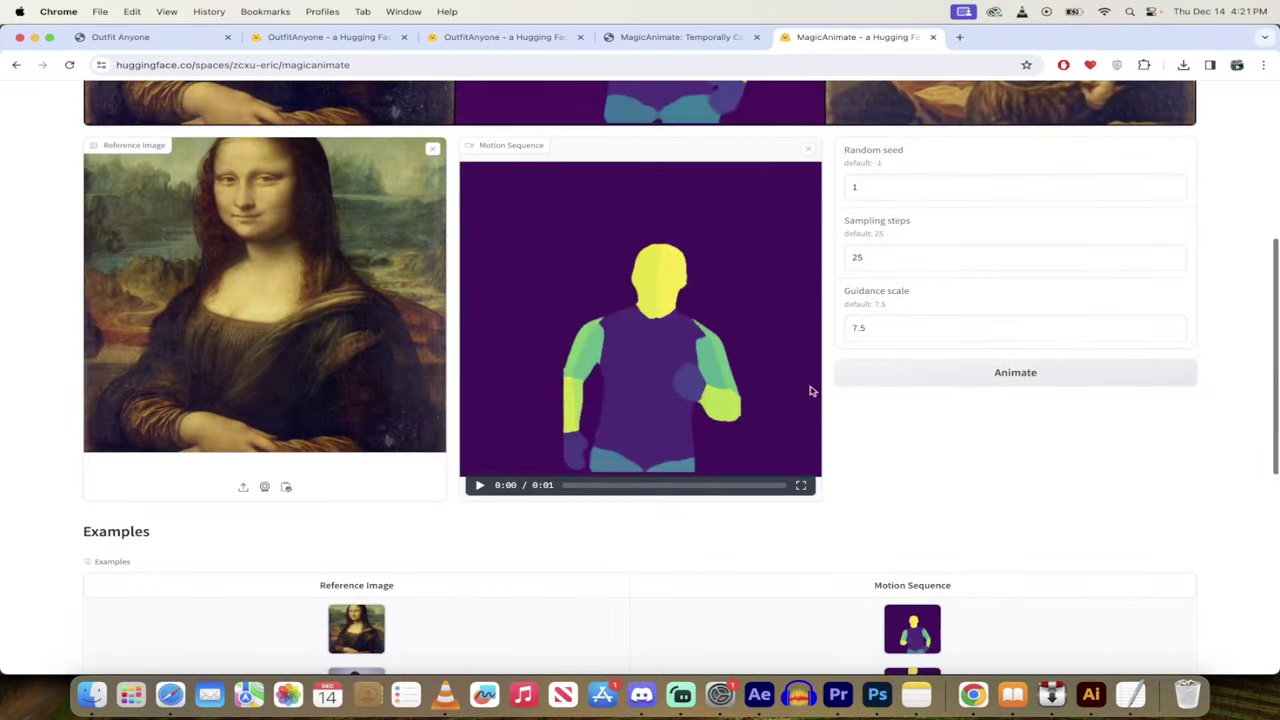
scroll(699, 431, "down", 3)
scroll(698, 538, "up", 7)
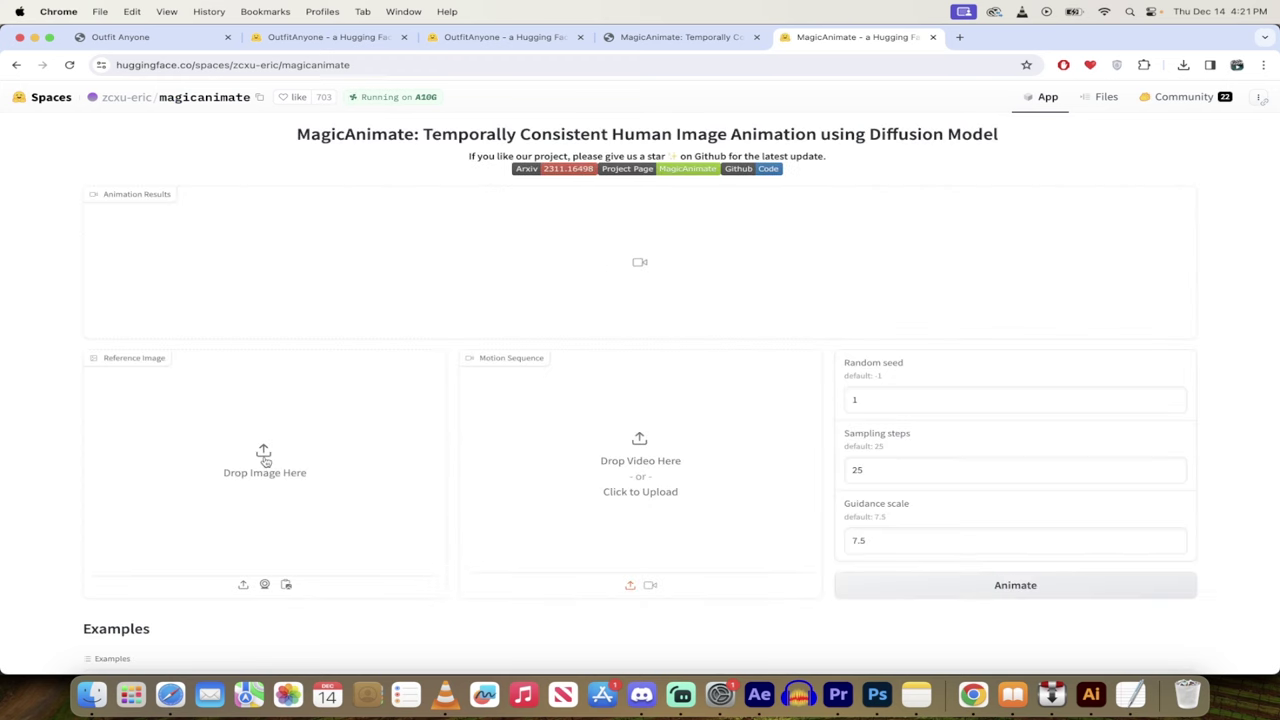
Start browsing for a reference image, then cancel the file dialog without choosing one.
left_click(265, 460)
scroll(868, 297, "down", 2)
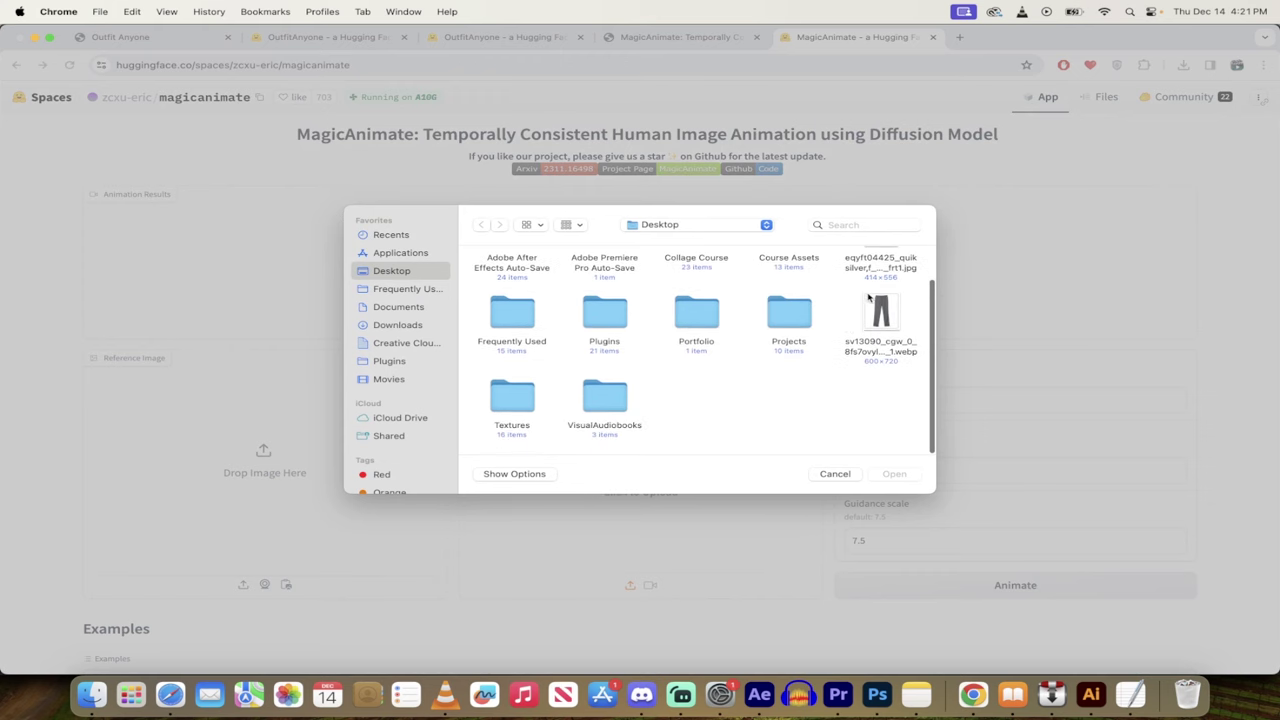
left_click(836, 474)
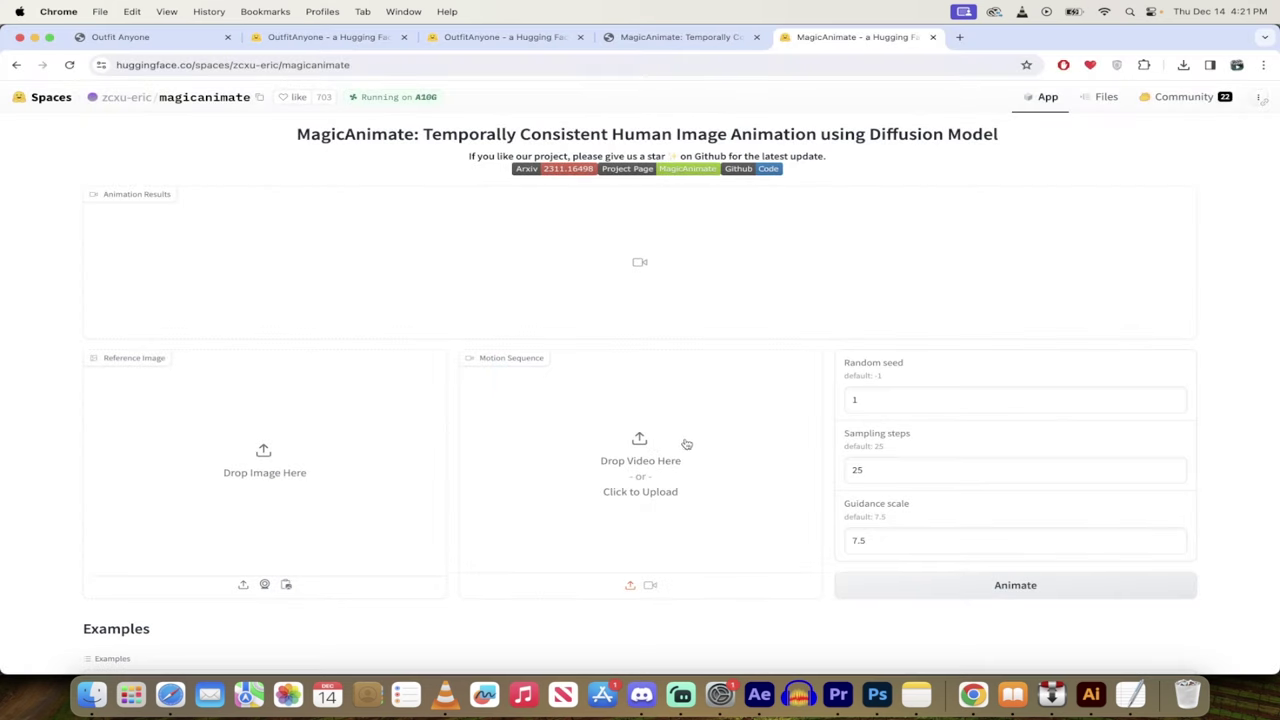
Load the Mona Lisa example, filling the reference image, pose motion sequence and result.
scroll(648, 459, "down", 3)
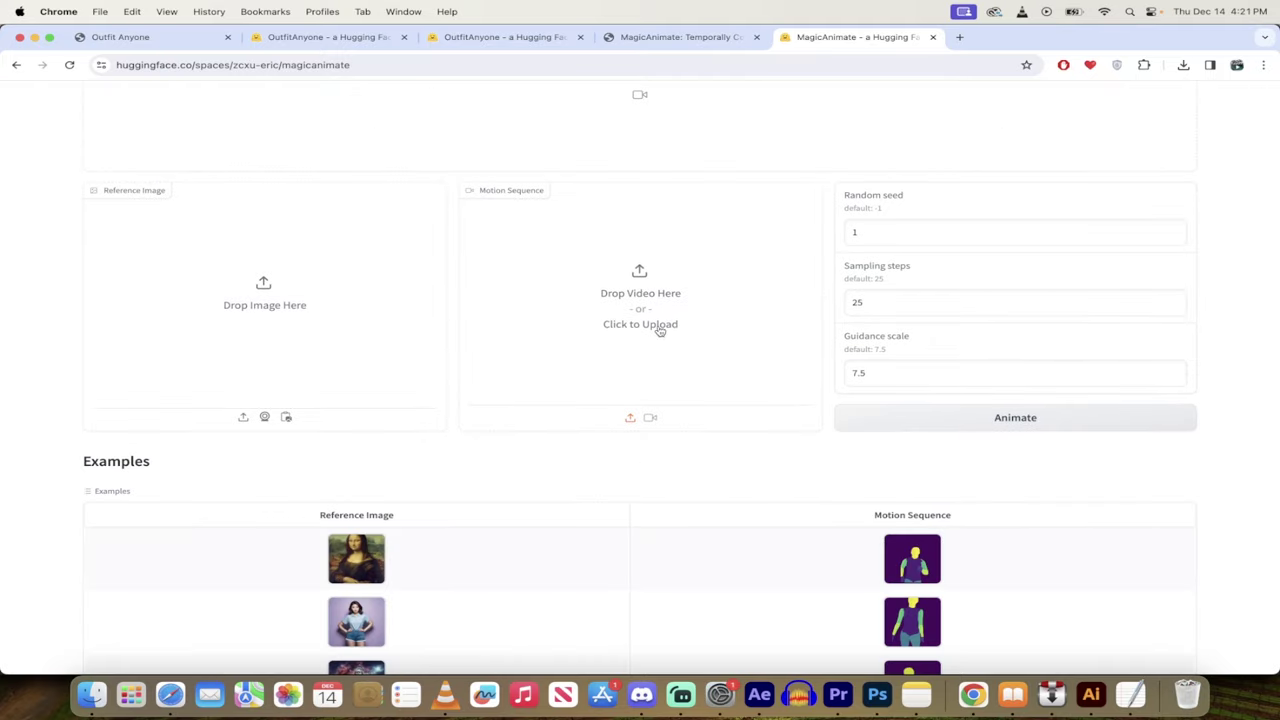
left_click(912, 558)
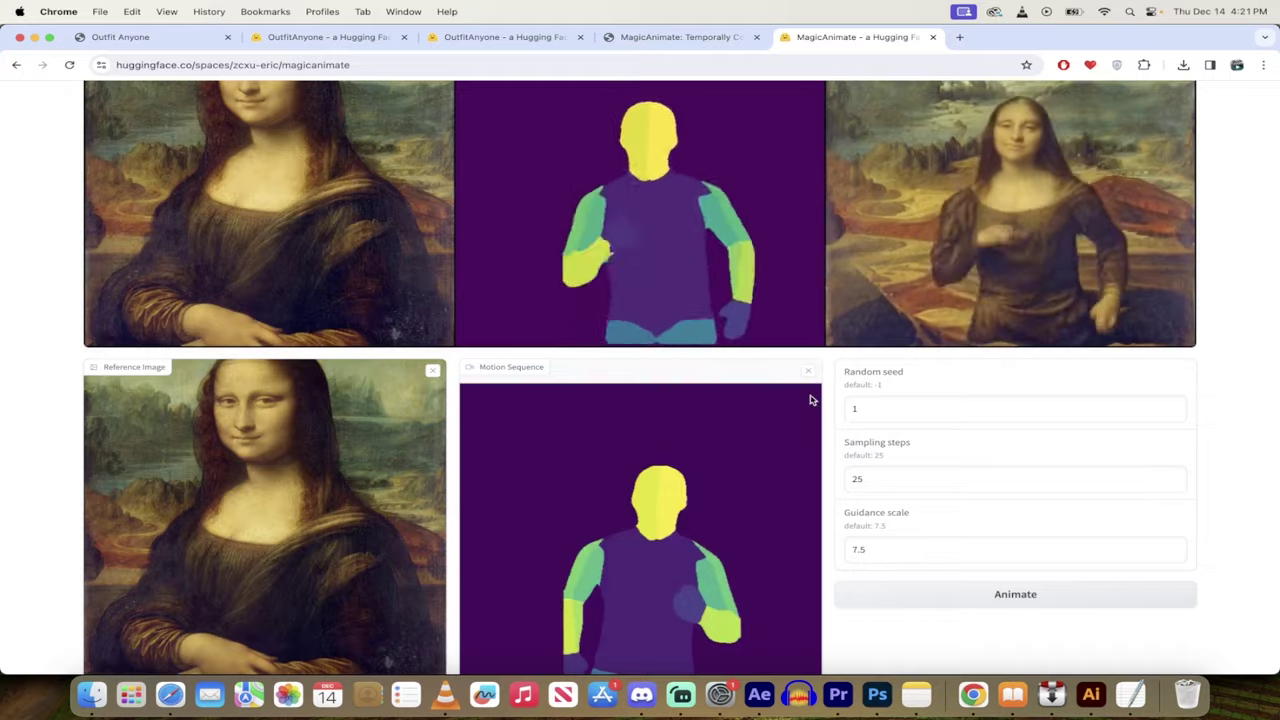
scroll(810, 397, "up", 2)
scroll(810, 400, "down", 6)
scroll(871, 343, "up", 3)
scroll(737, 297, "up", 1)
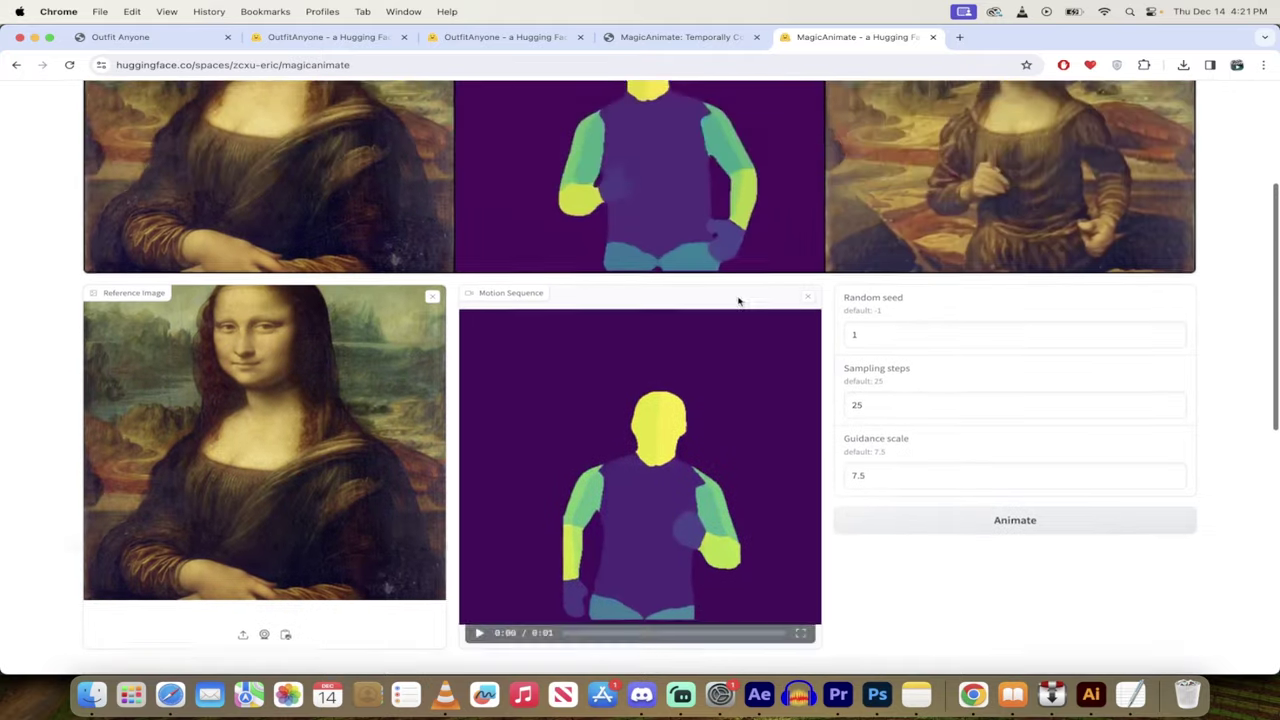
scroll(663, 263, "up", 2)
scroll(141, 432, "down", 3)
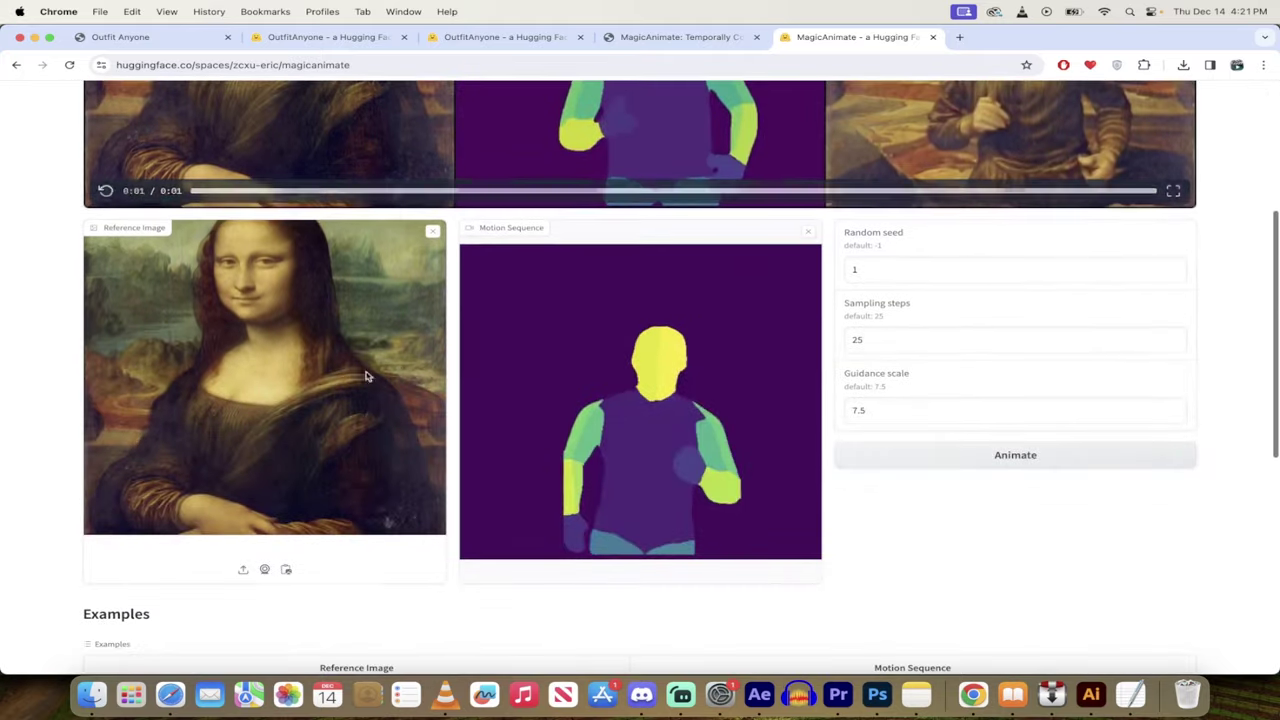
Swap the Mona Lisa reference for image.png, the grey-hoodie model photo from Downloads.
left_click(432, 234)
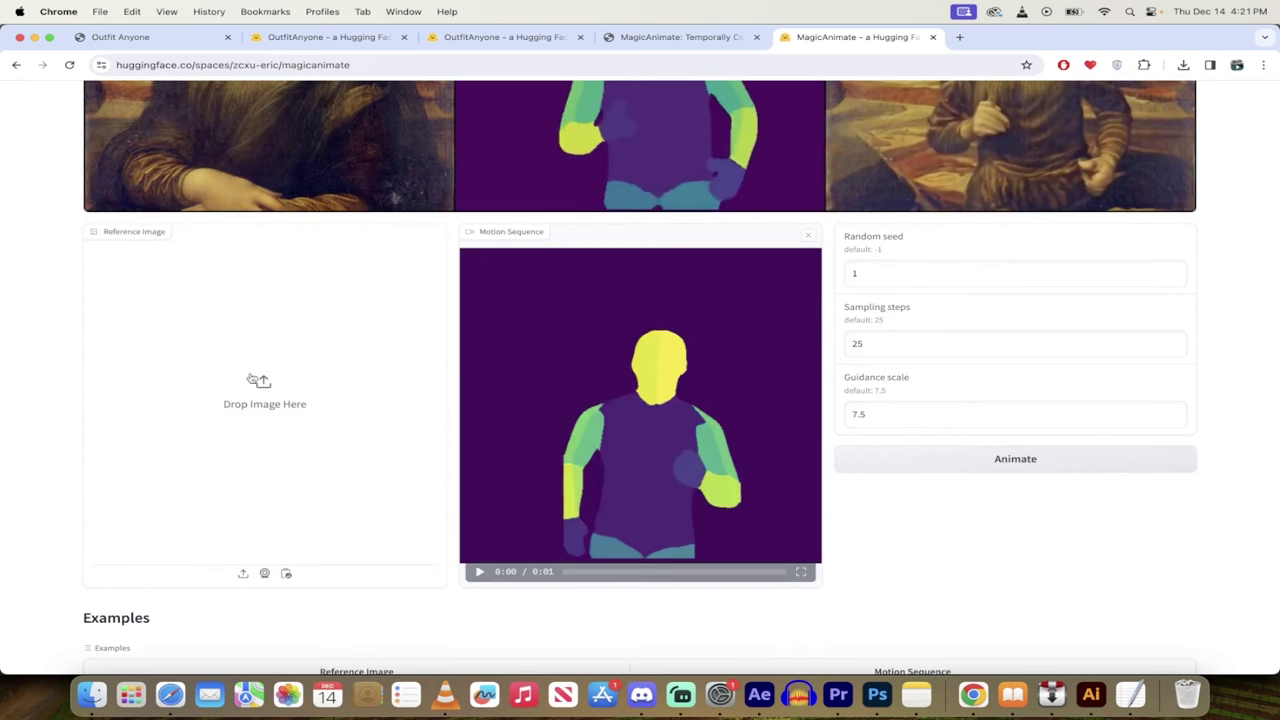
left_click(263, 383)
scroll(604, 374, "down", 1)
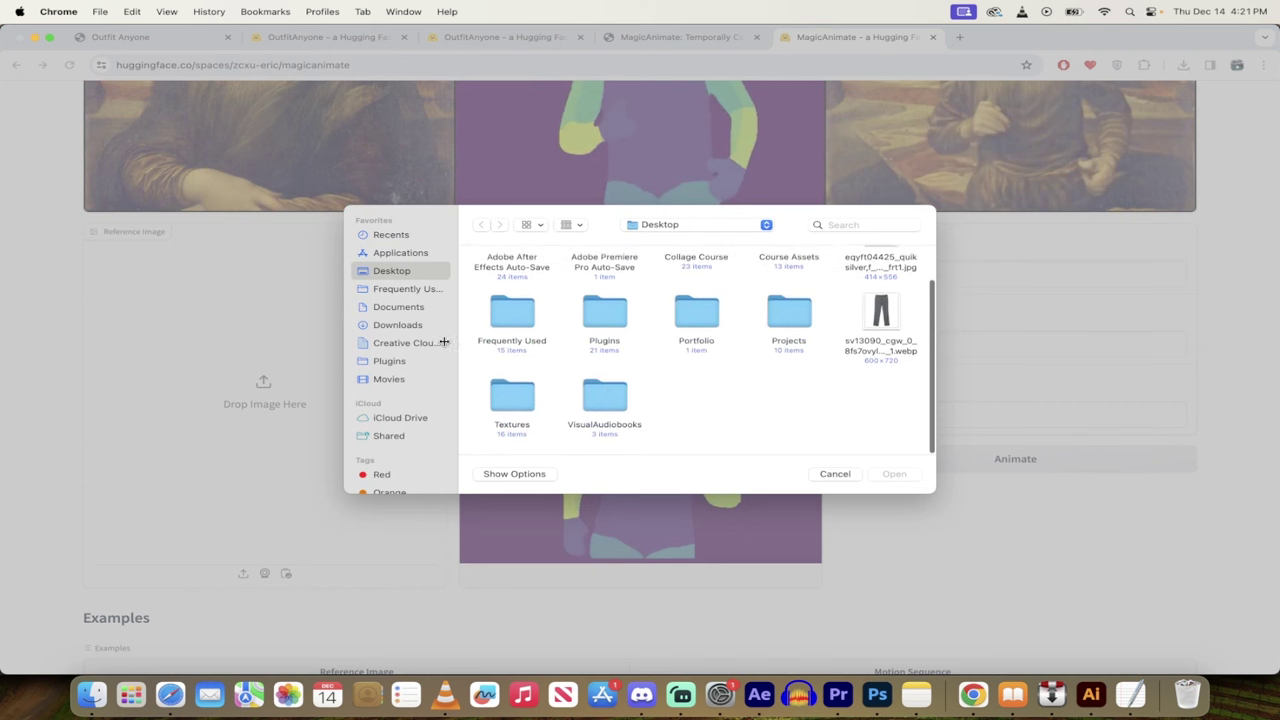
left_click(398, 324)
scroll(707, 361, "down", 3)
scroll(700, 360, "up", 1)
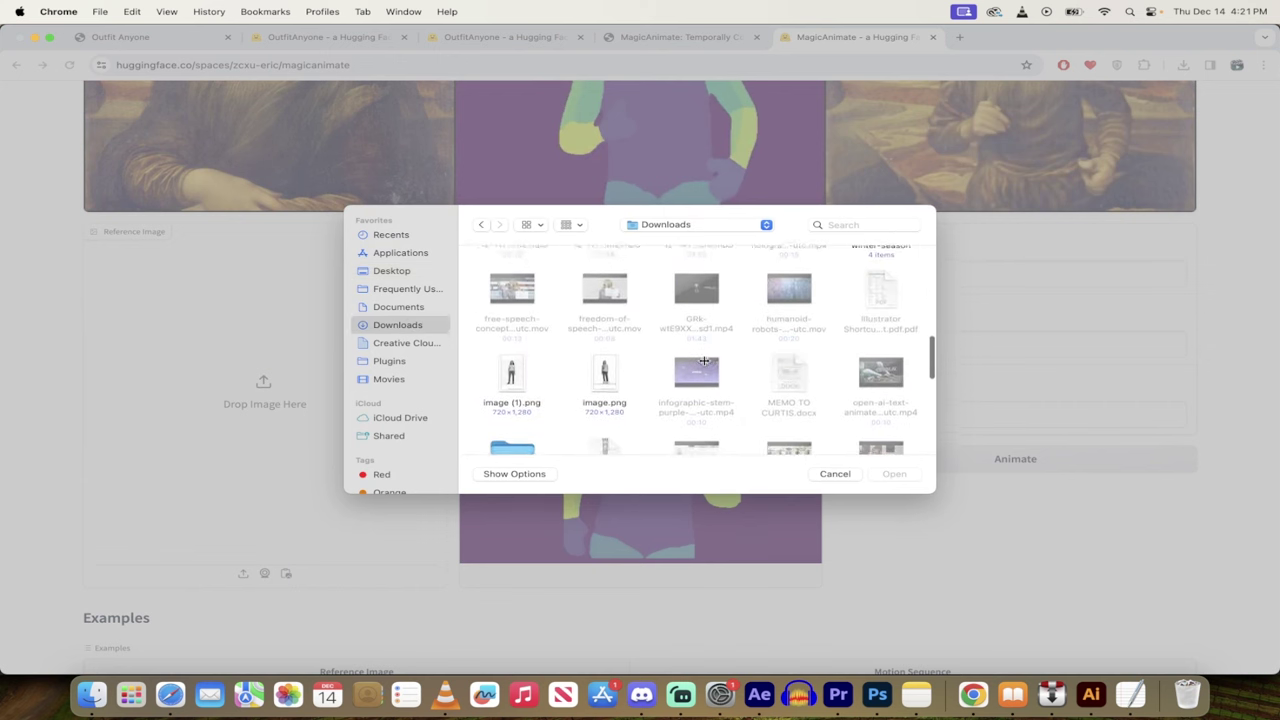
left_click(605, 385)
left_click(890, 474)
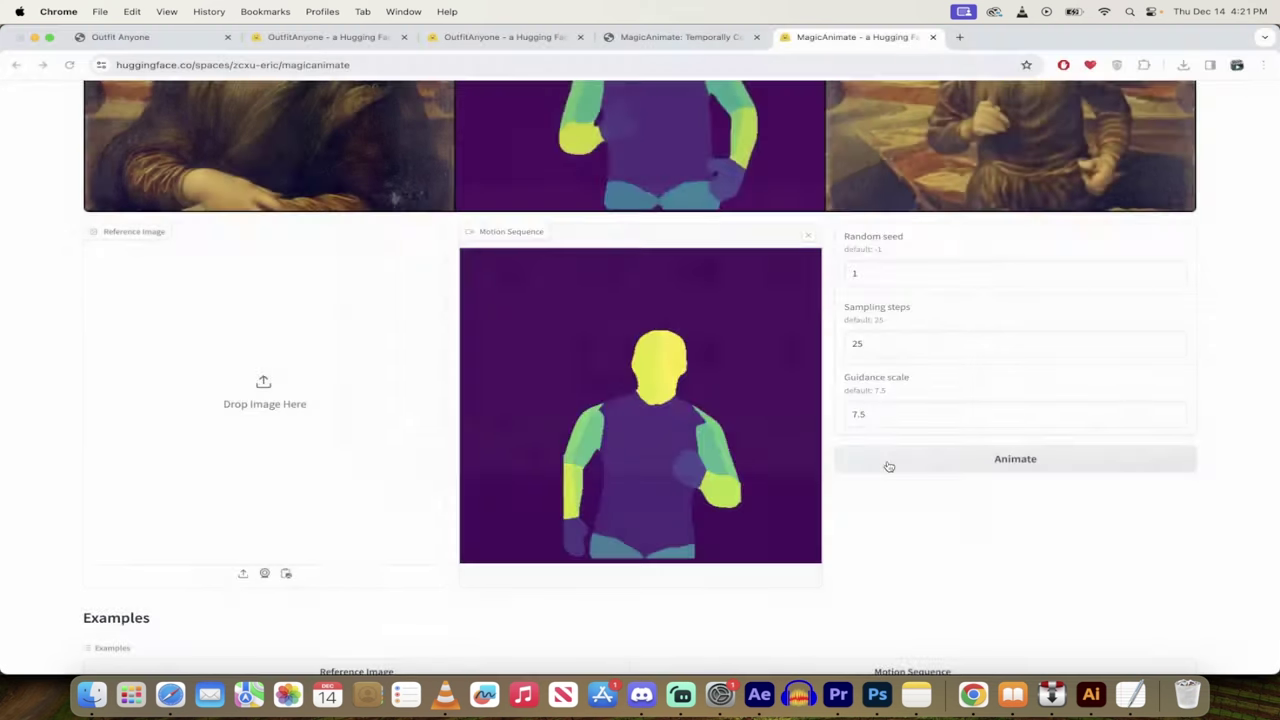
scroll(965, 460, "up", 3)
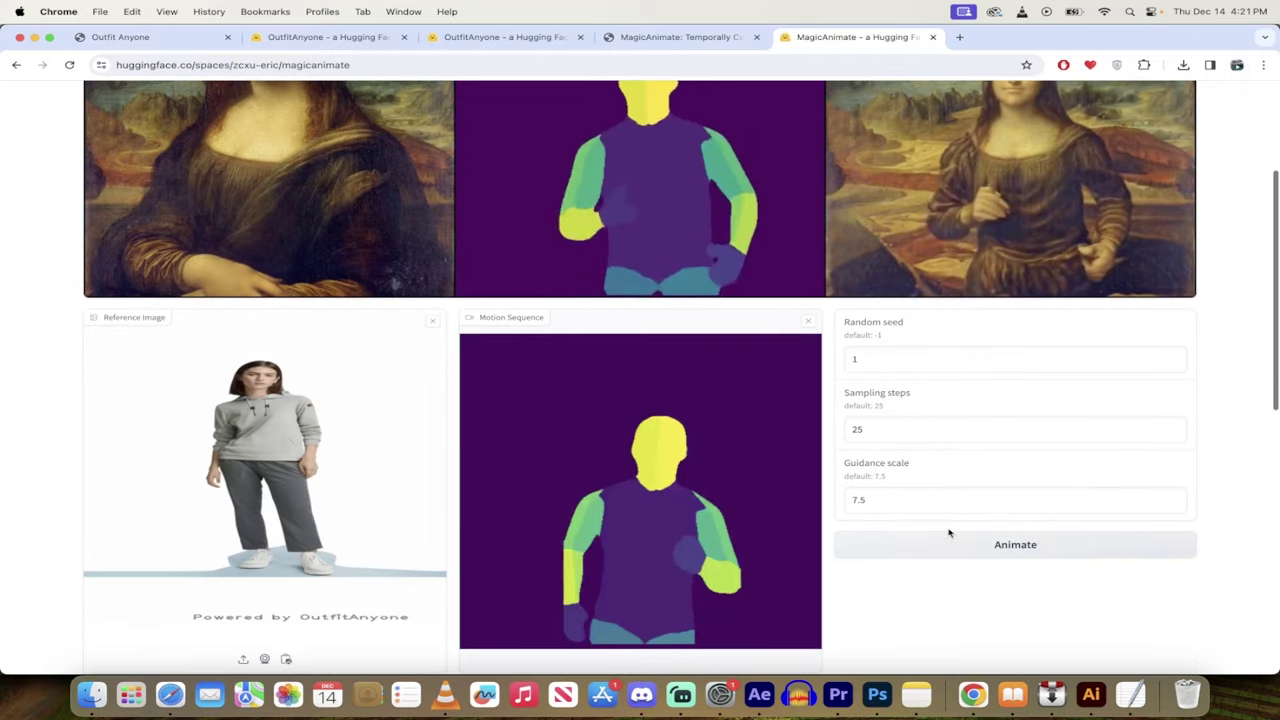
Run Animate twice with the grey-hoodie reference, dismissing the 'too busy' error between attempts.
left_click(951, 542)
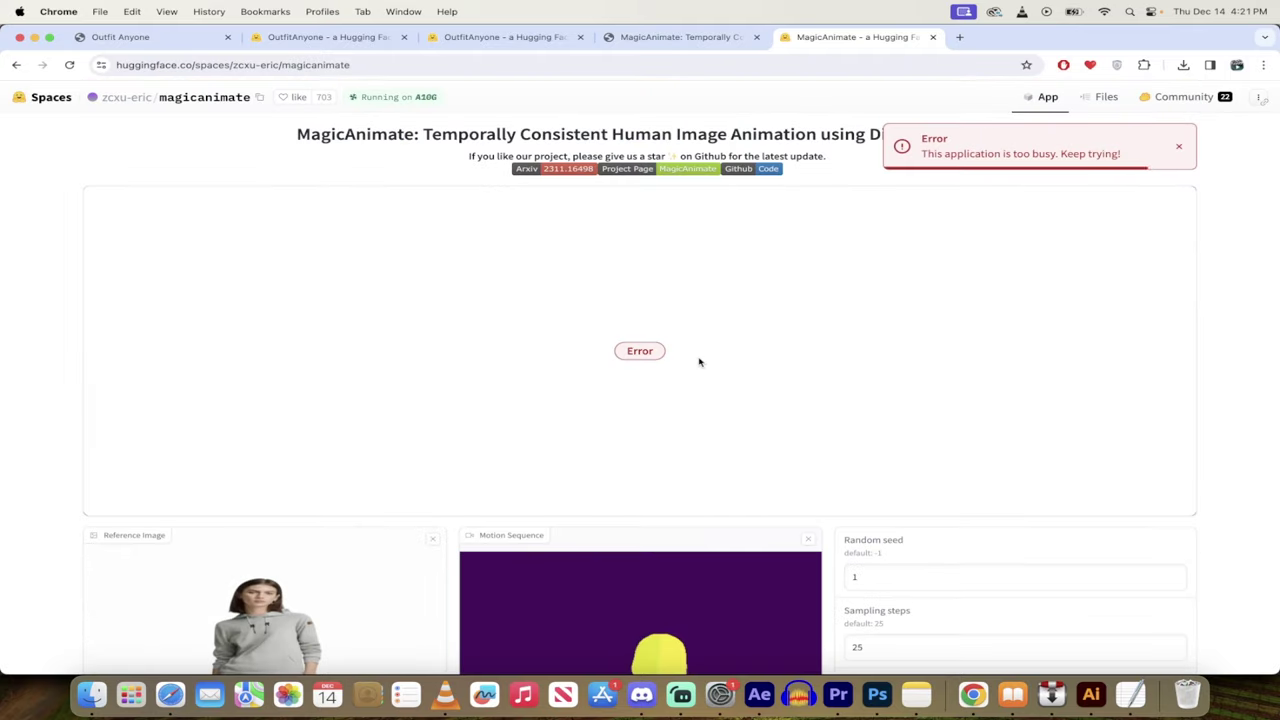
left_click(1182, 147)
scroll(1033, 287, "down", 3)
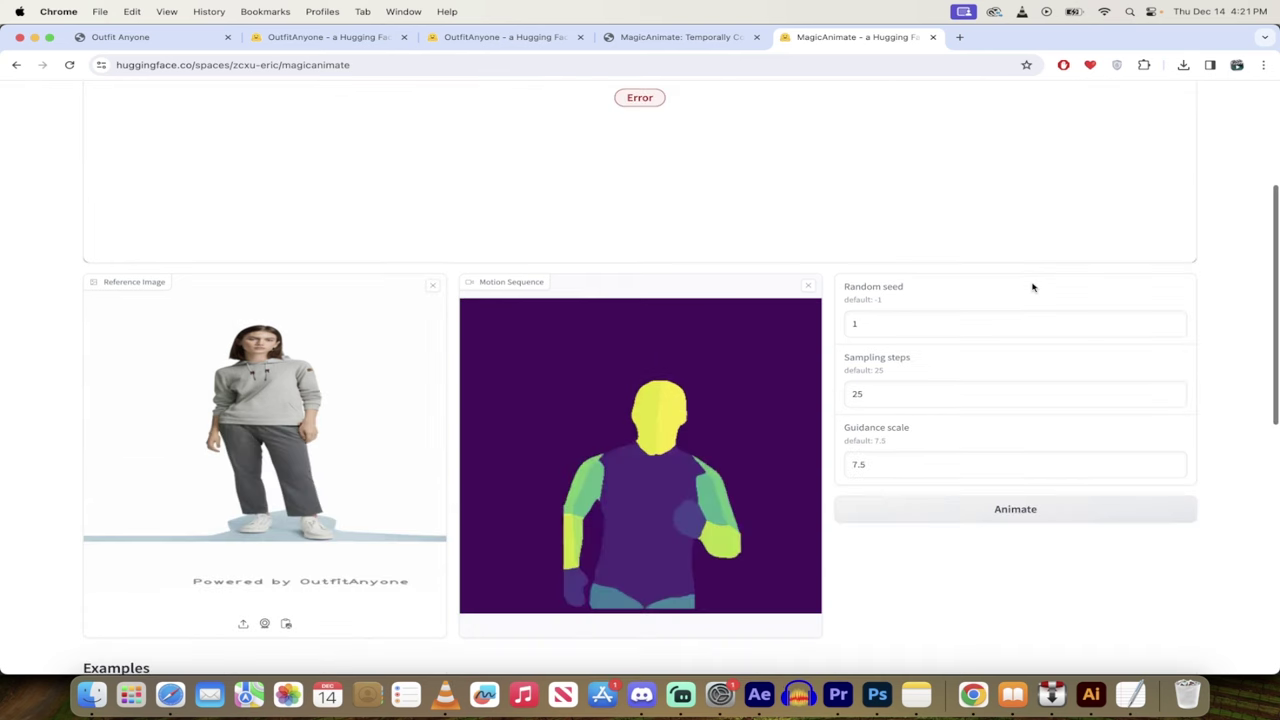
left_click(985, 508)
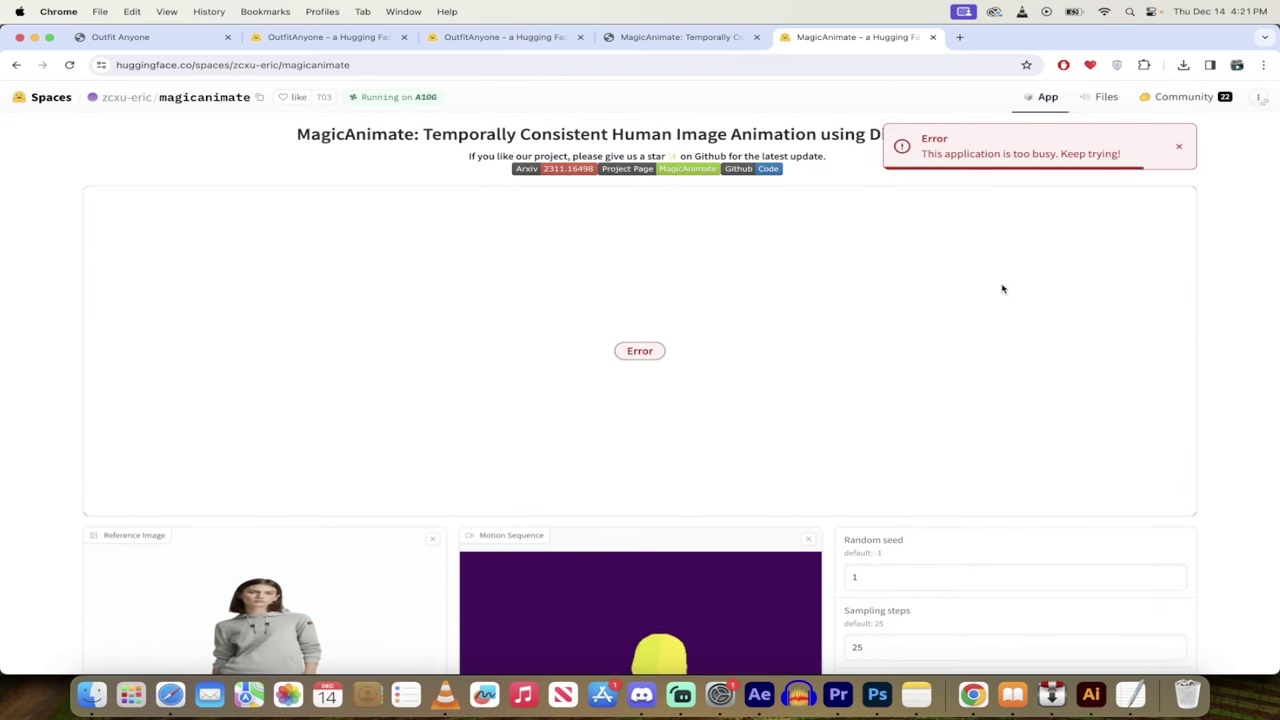
scroll(1003, 289, "down", 5)
scroll(1003, 289, "down", 5)
scroll(1003, 289, "up", 8)
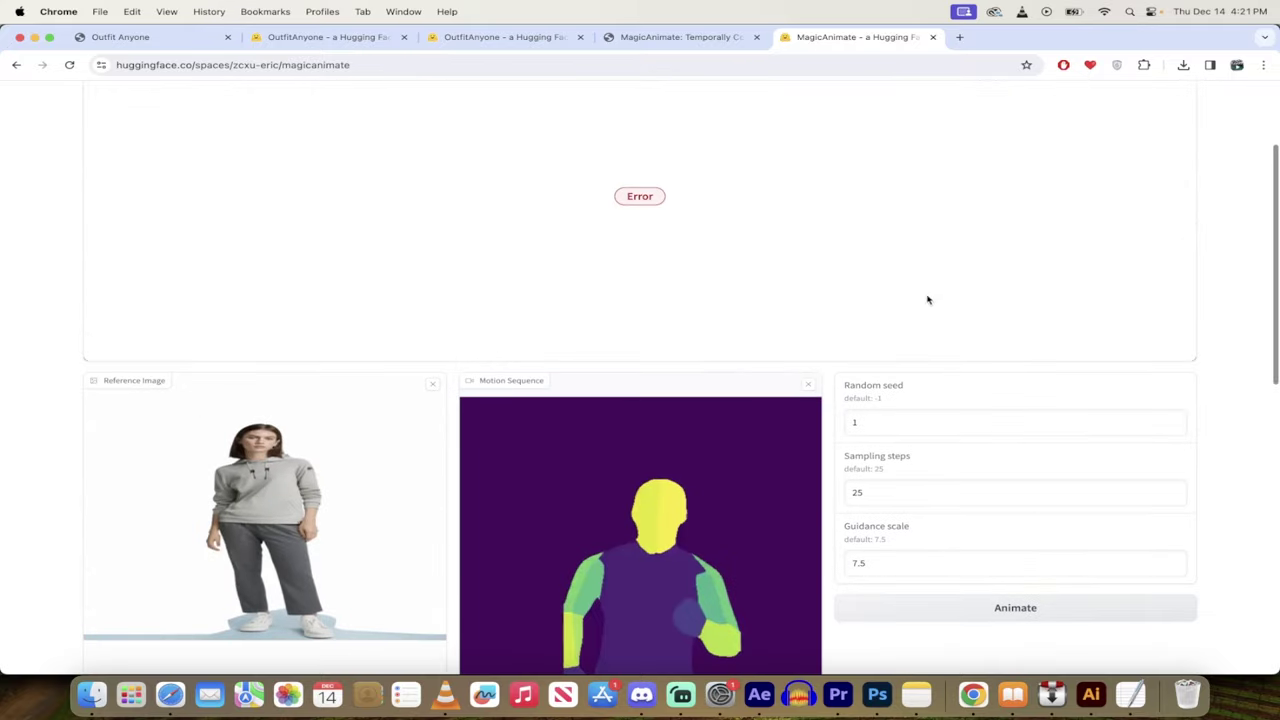
scroll(800, 308, "up", 2)
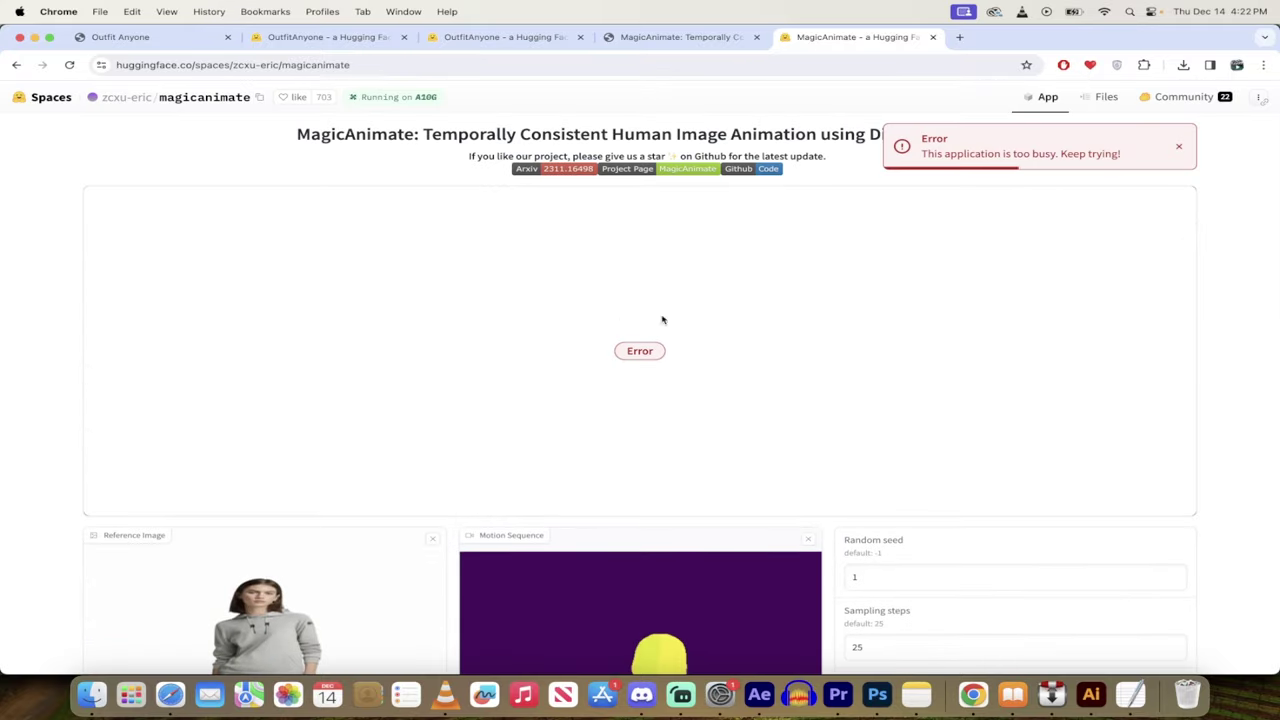